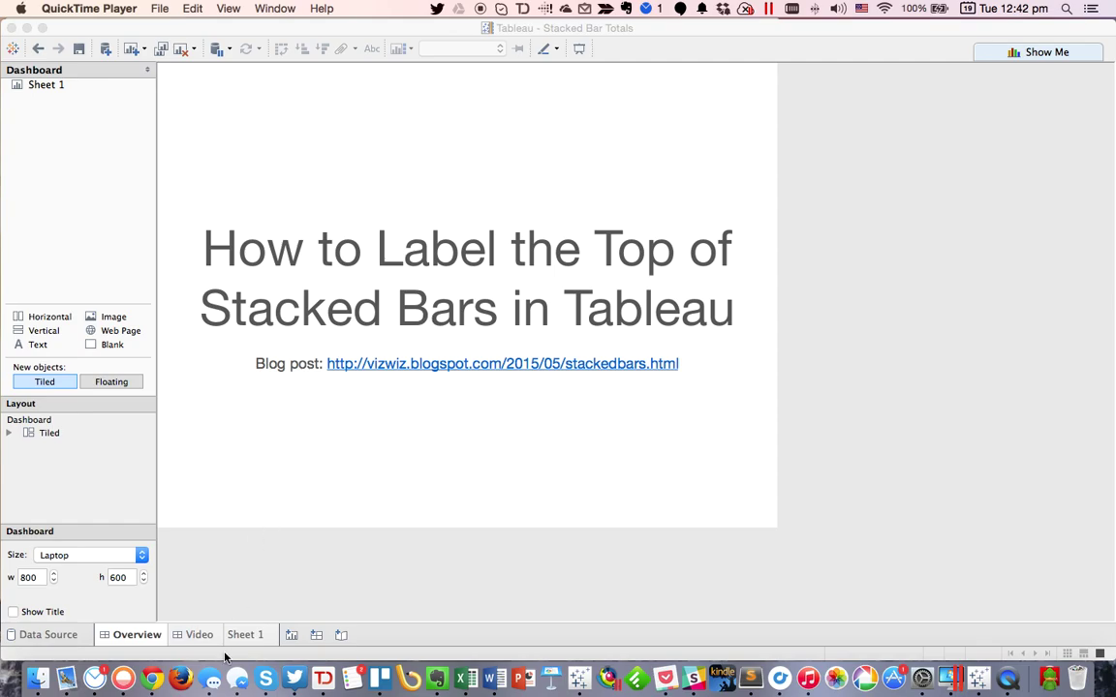
# - Switch from the Overview dashboard to the blank Sheet 1 worksheet
pyautogui.click(255, 635)
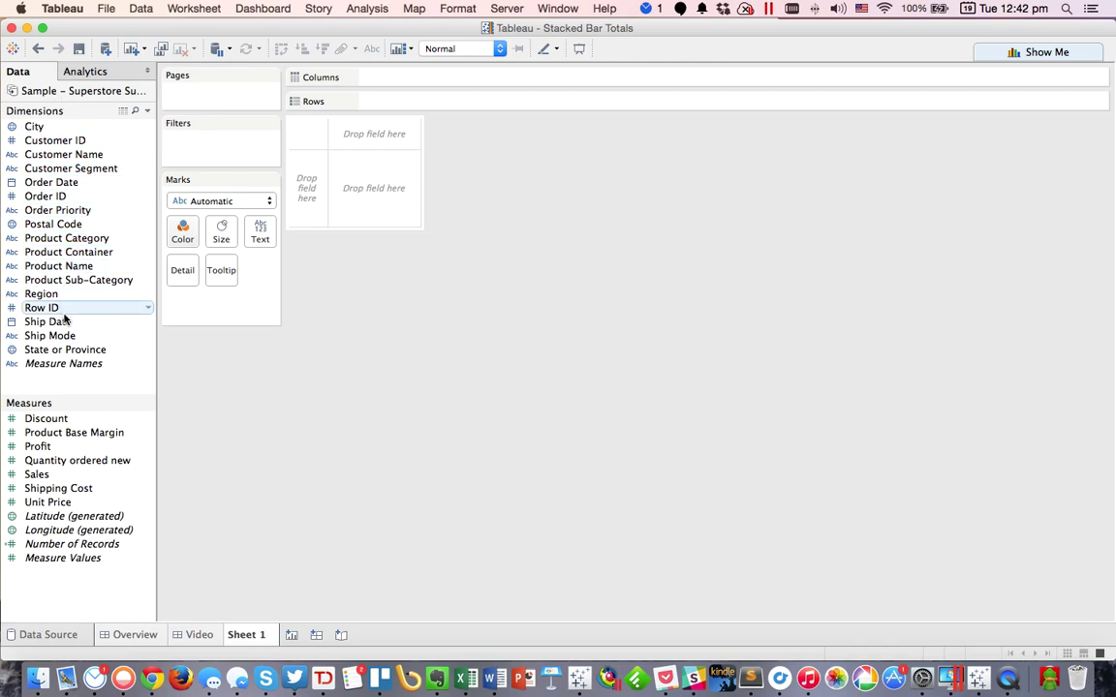
# - Plot SUM(Sales) by Region as bars stacked and coloured by Order Priority
pyautogui.moveTo(50, 294); pyautogui.dragTo(498, 82)
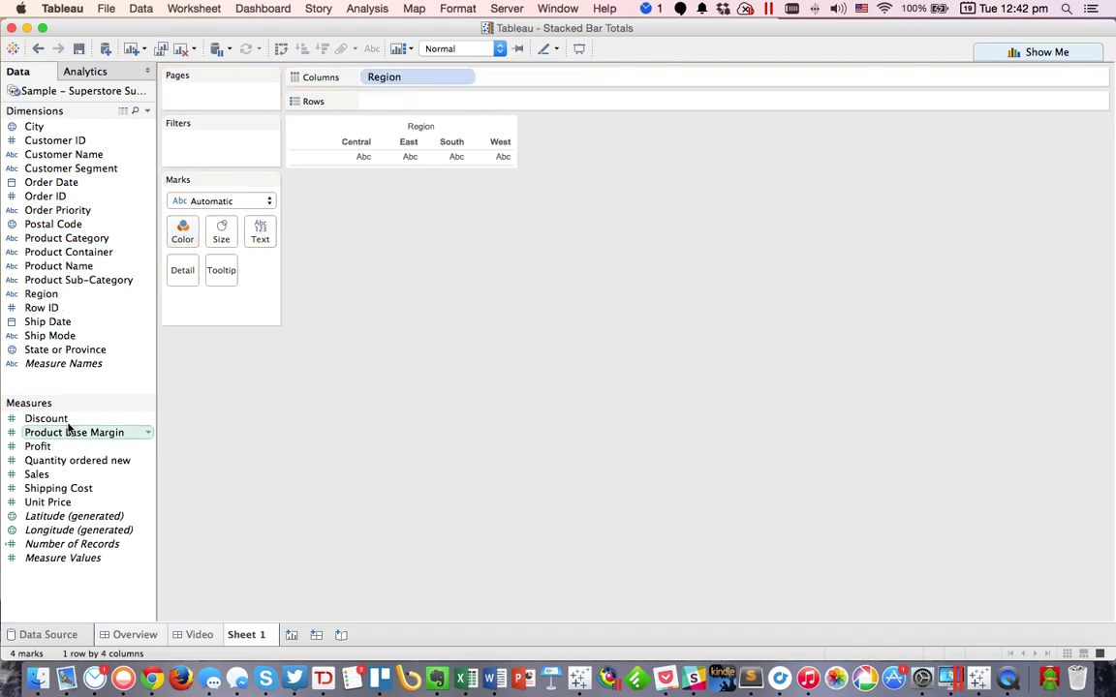
pyautogui.moveTo(41, 475); pyautogui.dragTo(436, 105)
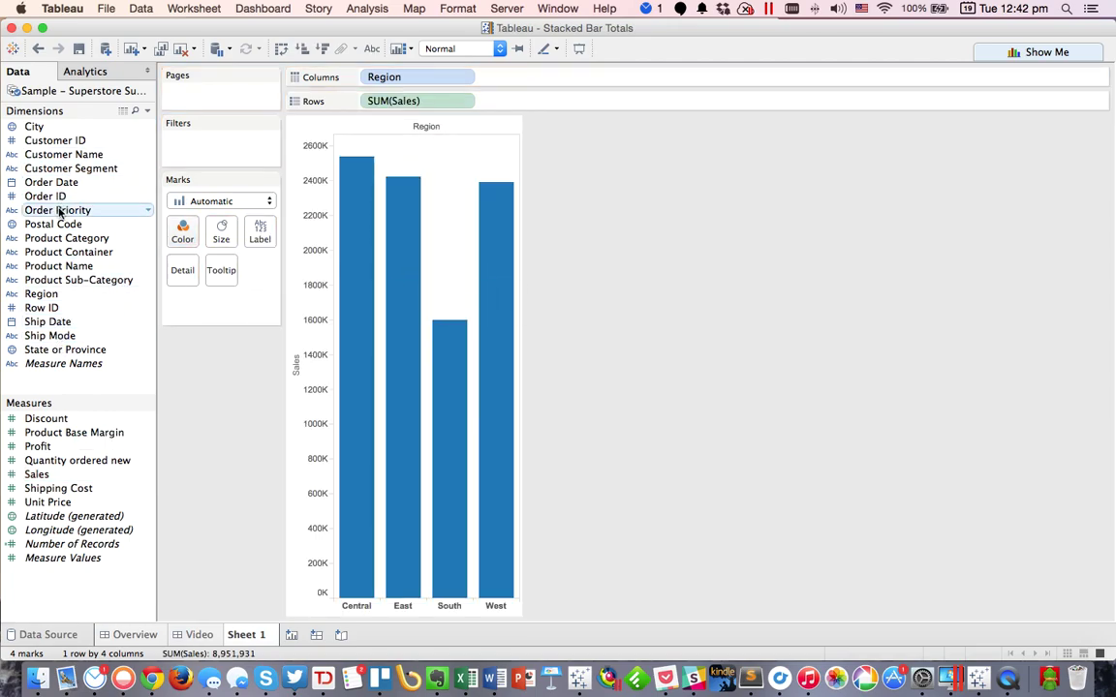
pyautogui.moveTo(55, 210); pyautogui.dragTo(180, 239)
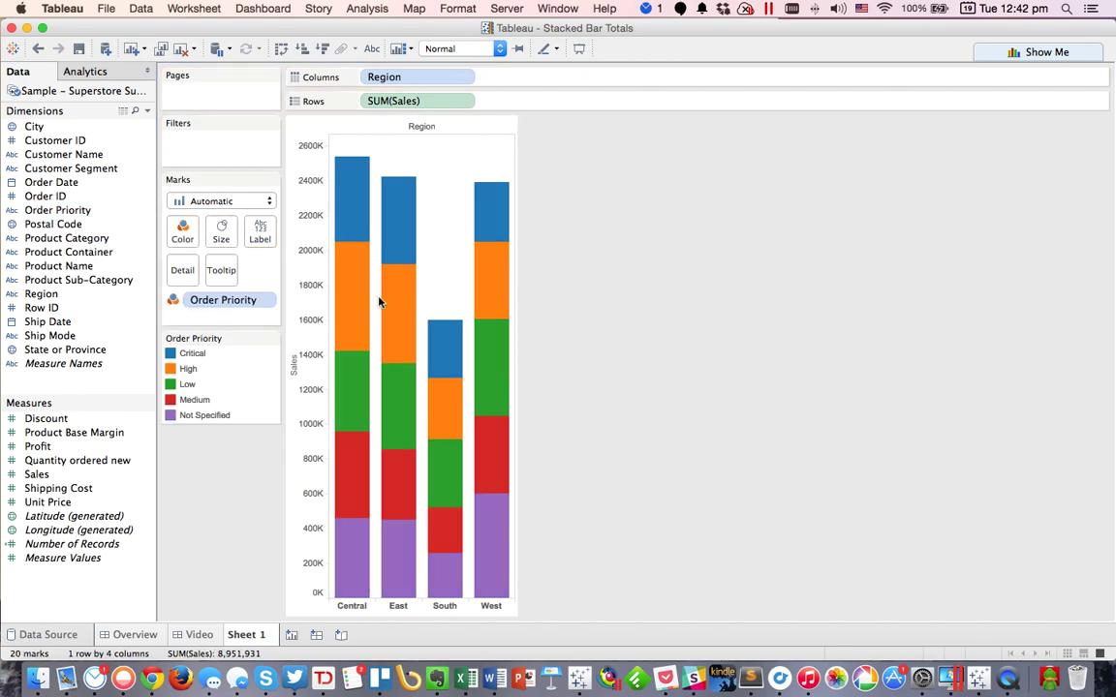
pyautogui.click(375, 54)
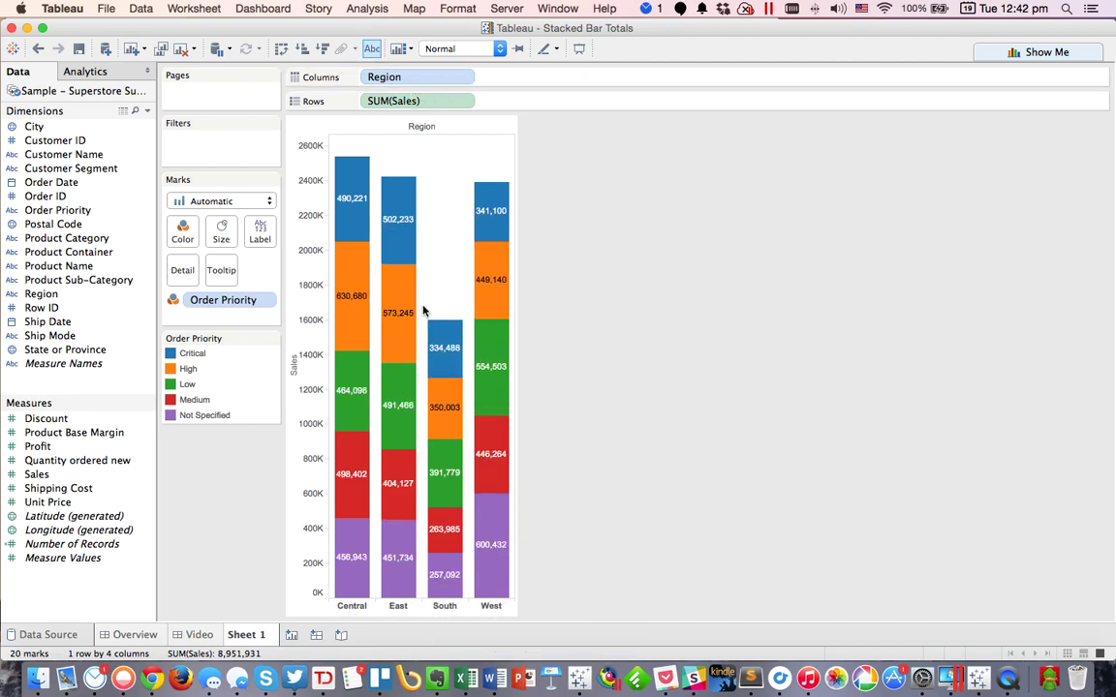
pyautogui.click(352, 606)
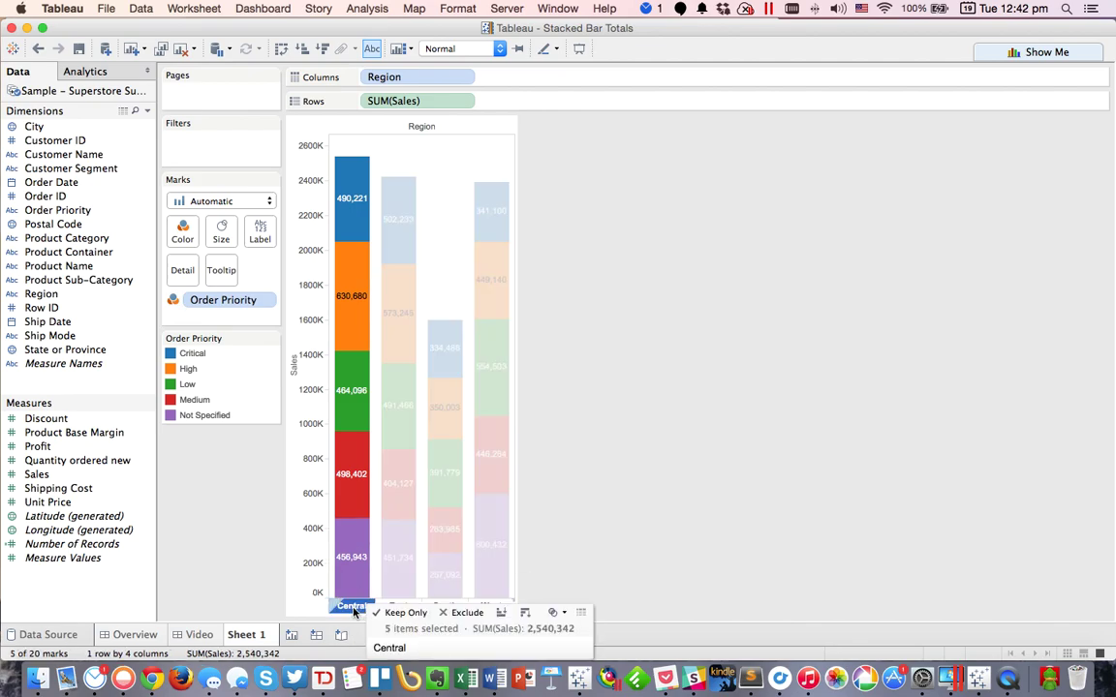
pyautogui.click(436, 163)
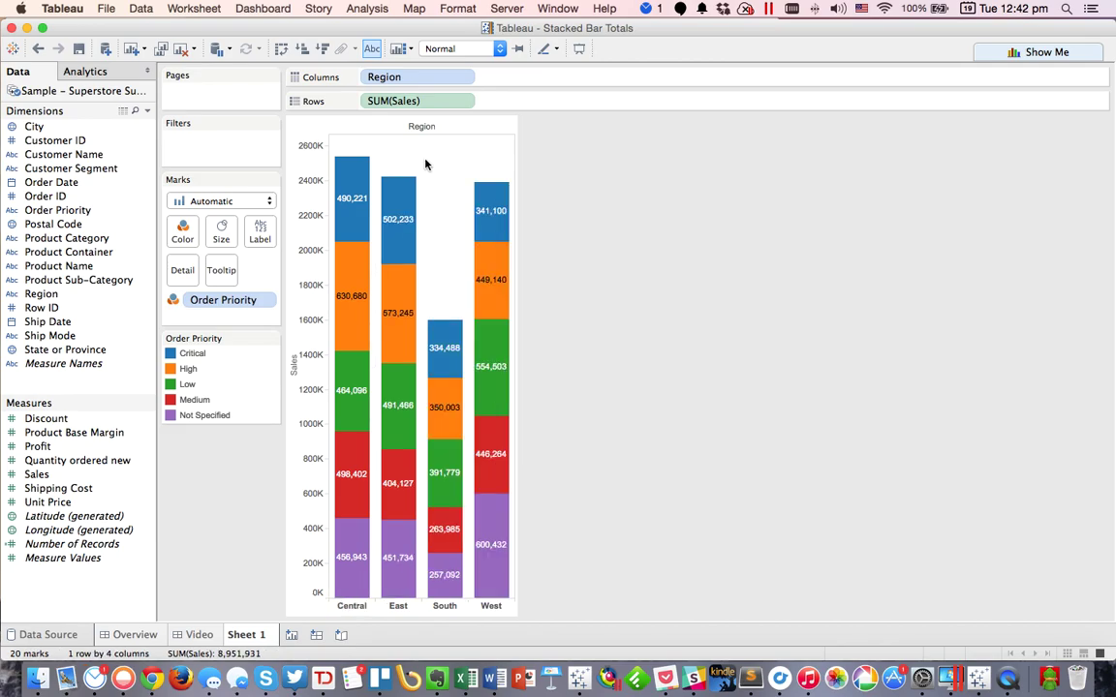
pyautogui.click(374, 50)
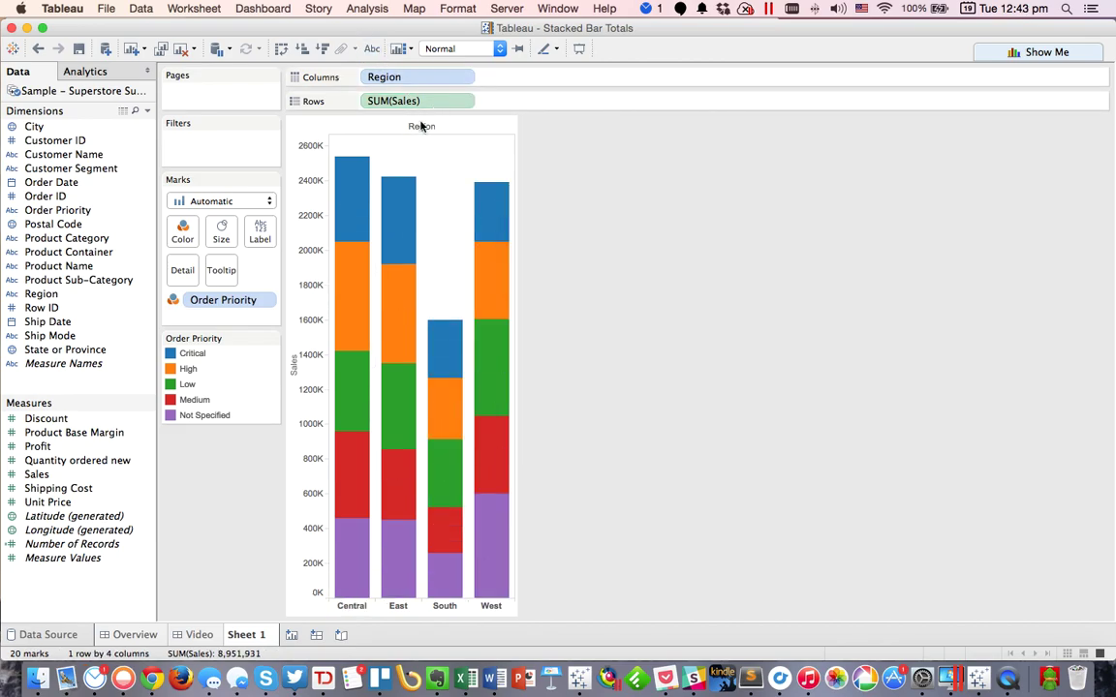
# - Add a per-cell Sum reference line on Sales, labelled with its value and drawn with no line
pyautogui.rightClick(309, 280)
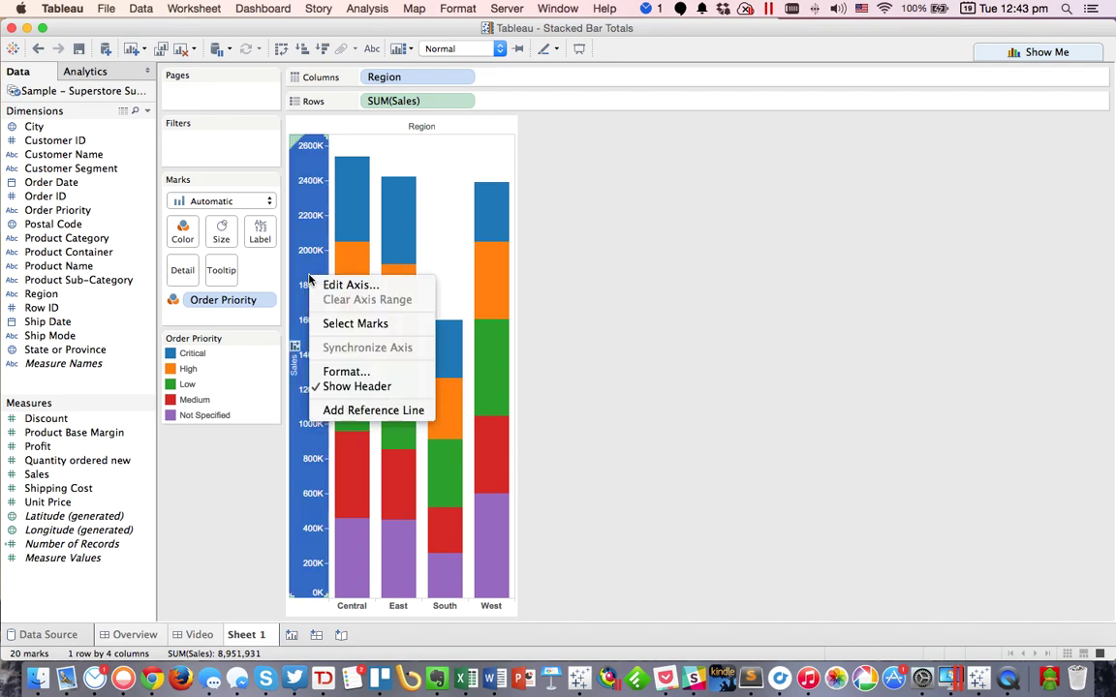
pyautogui.click(349, 414)
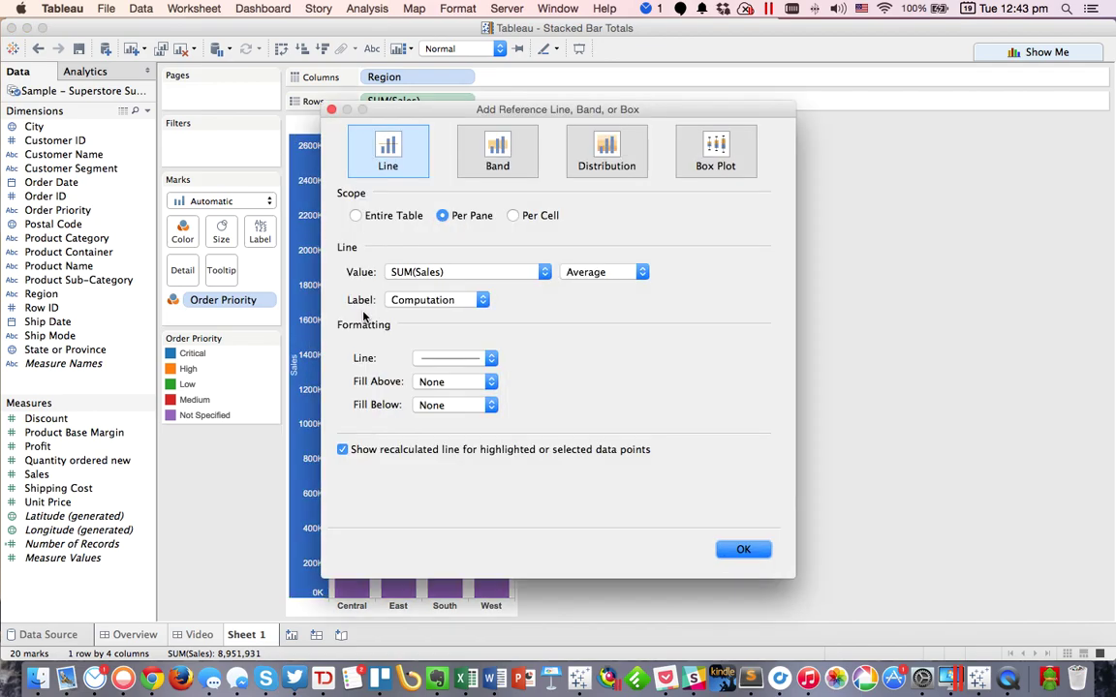
pyautogui.click(515, 217)
pyautogui.moveTo(520, 110); pyautogui.dragTo(738, 130)
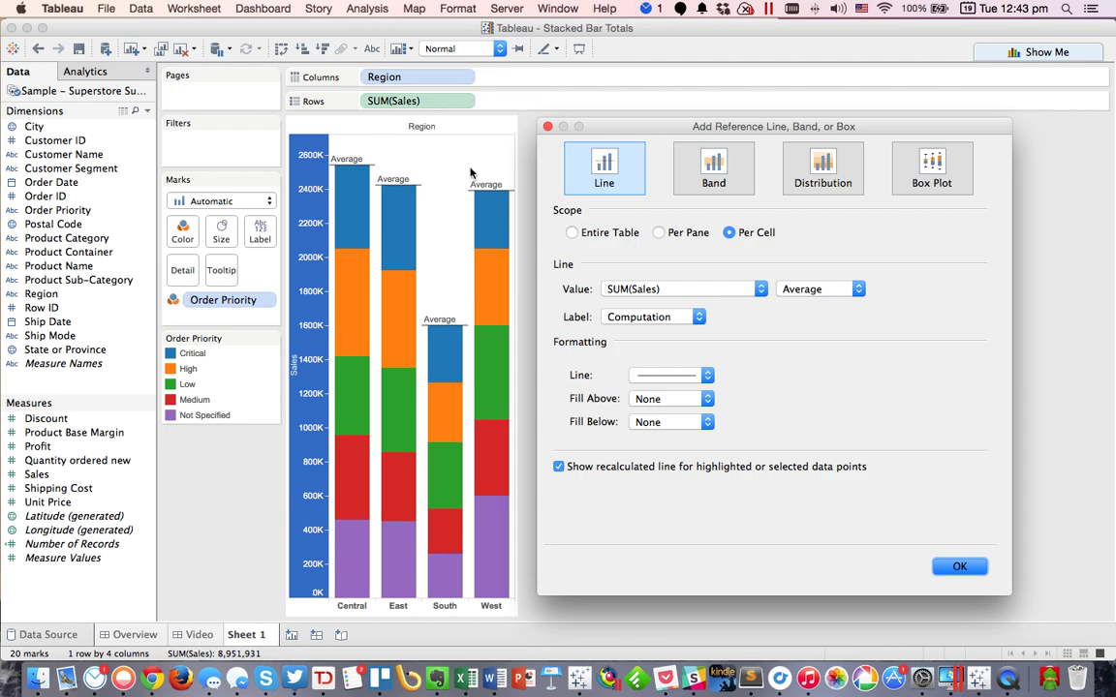
pyautogui.click(782, 289)
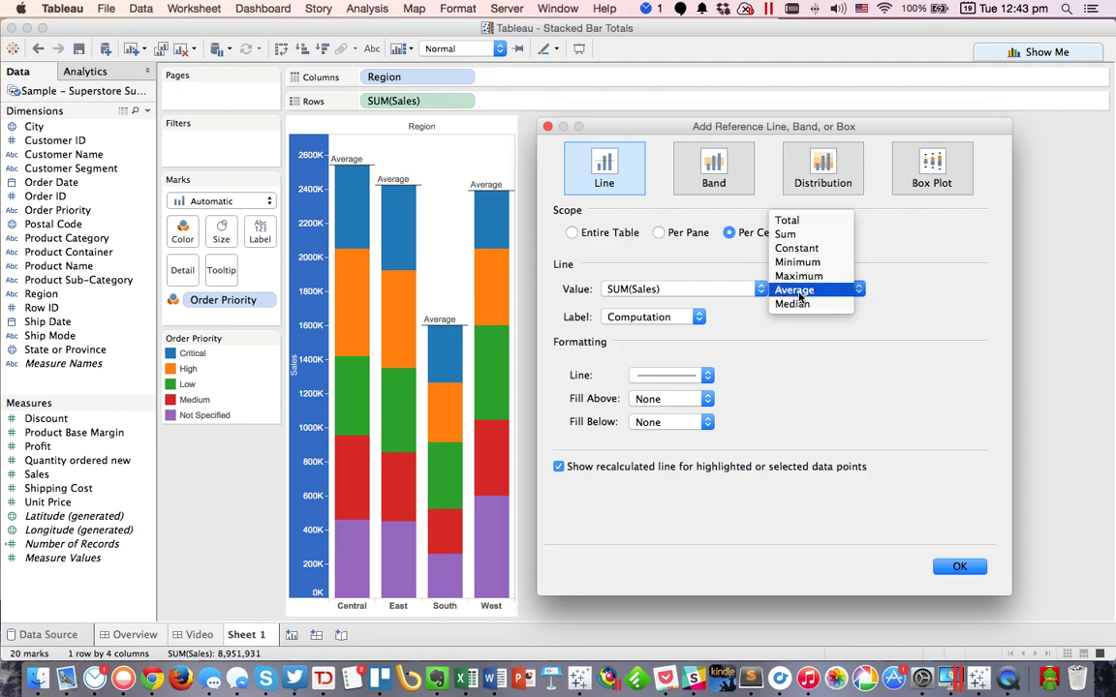
pyautogui.click(789, 235)
pyautogui.click(641, 317)
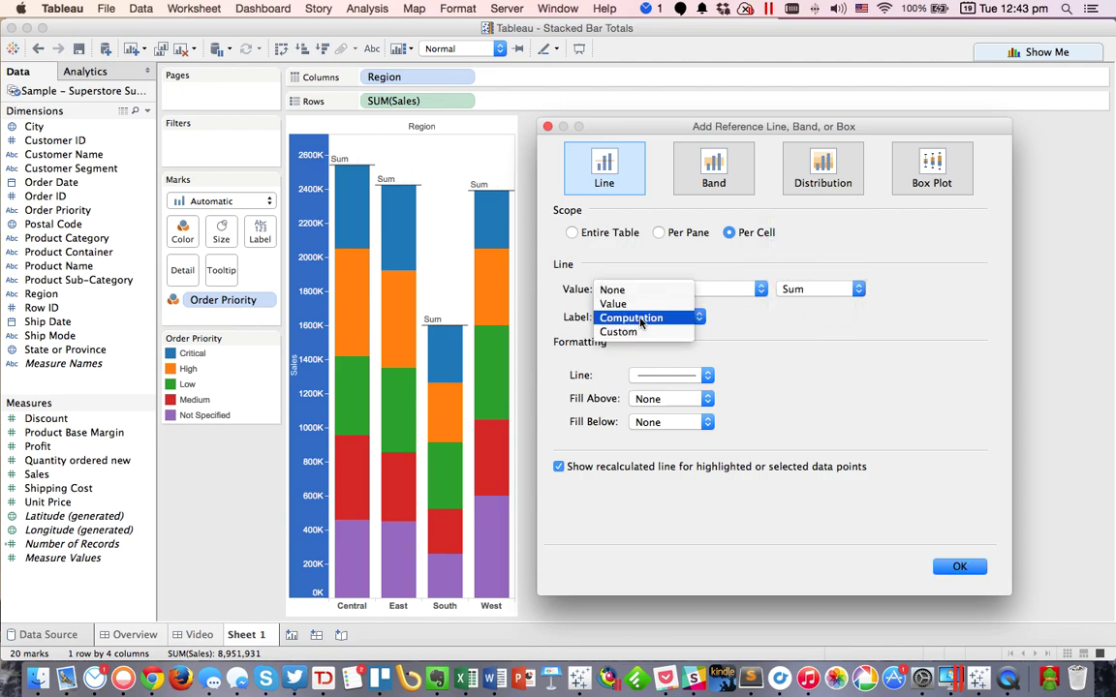
pyautogui.click(626, 300)
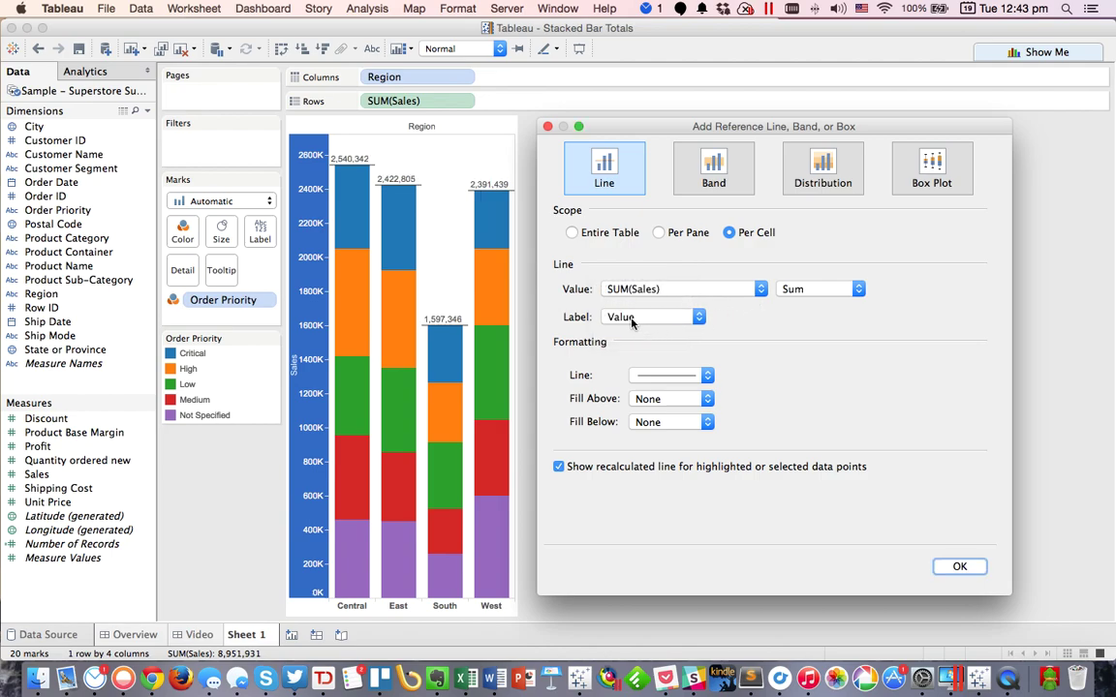
pyautogui.click(663, 378)
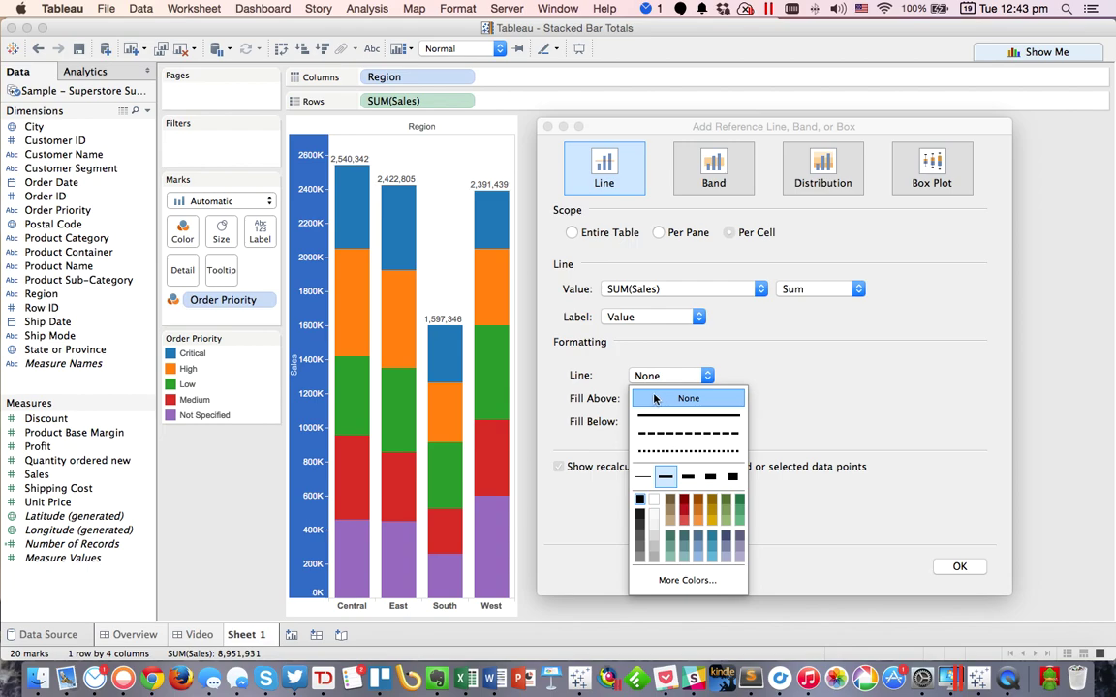
pyautogui.click(595, 398)
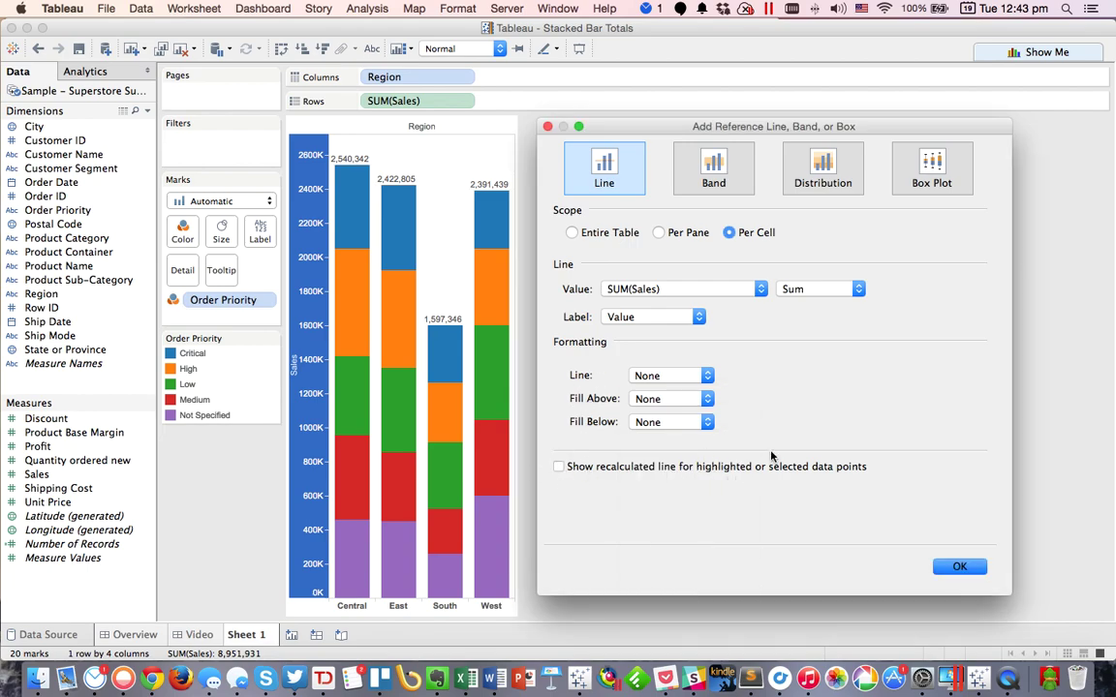
pyautogui.click(959, 569)
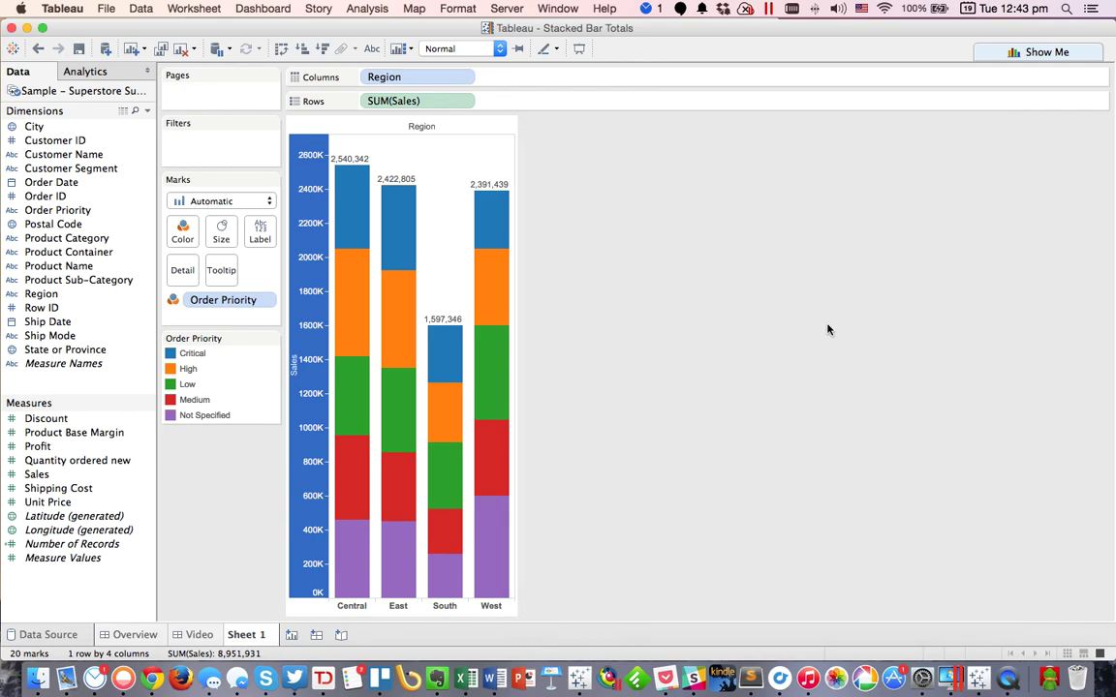
# - Set the reference line labels' alignment to horizontal centre over each Region bar
pyautogui.moveTo(543, 177)
pyautogui.click(349, 163)
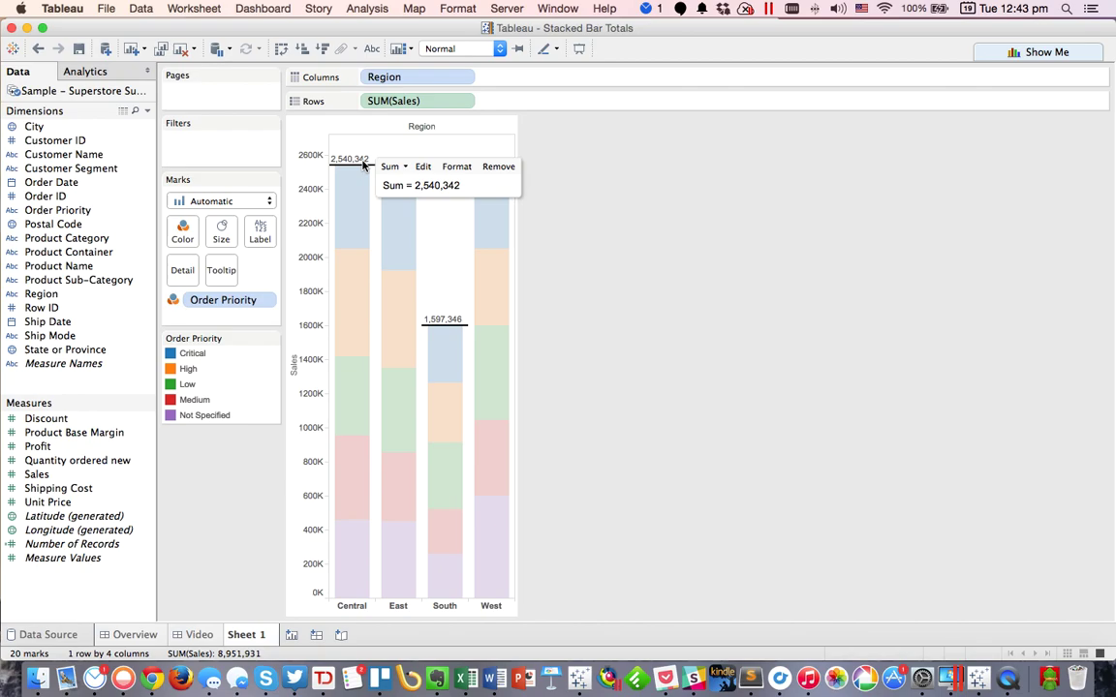
pyautogui.click(453, 169)
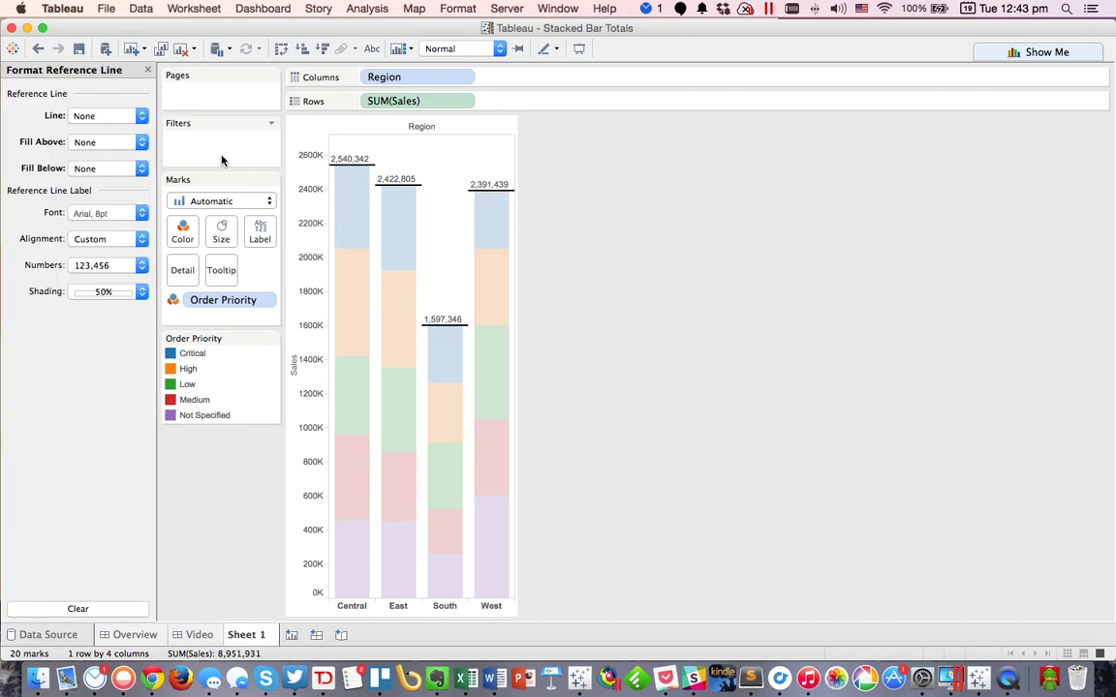
pyautogui.click(87, 244)
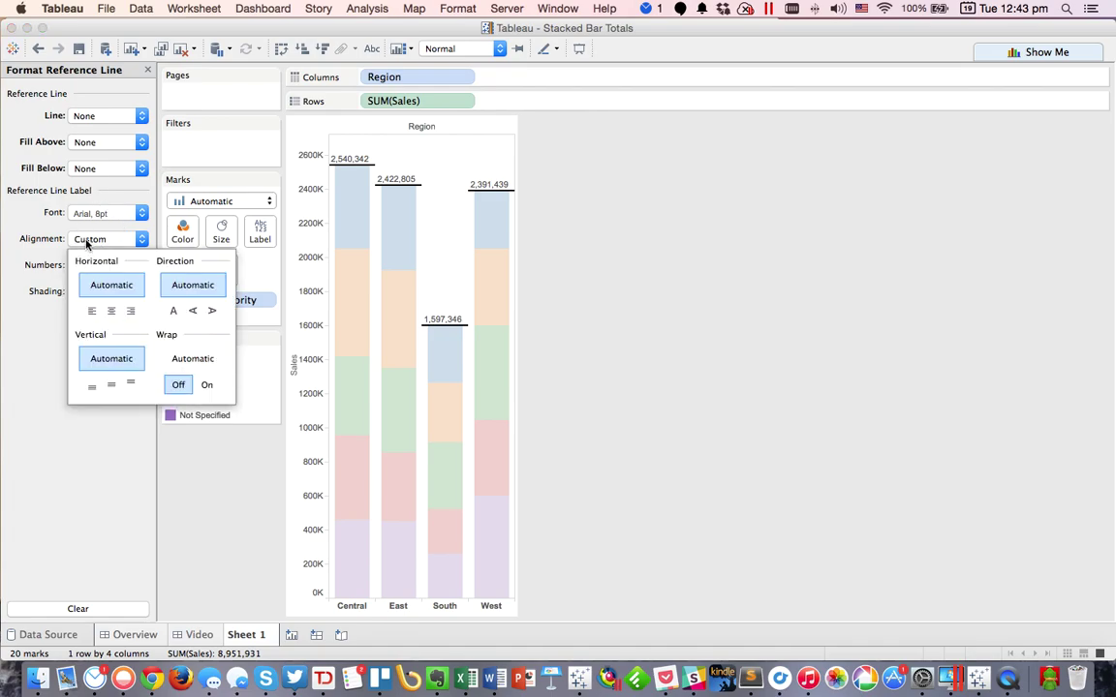
pyautogui.click(111, 312)
pyautogui.click(795, 339)
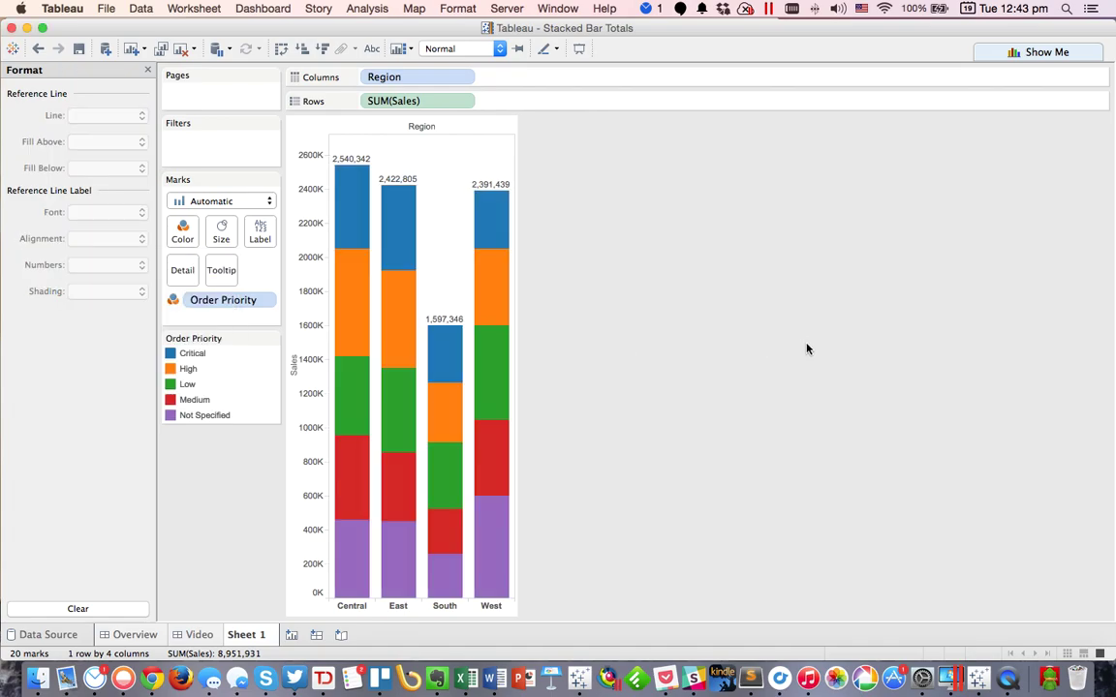
# - Close the Format pane and rename Sheet 1 to 'Reference Line Method'
pyautogui.click(147, 70)
pyautogui.doubleClick(249, 635)
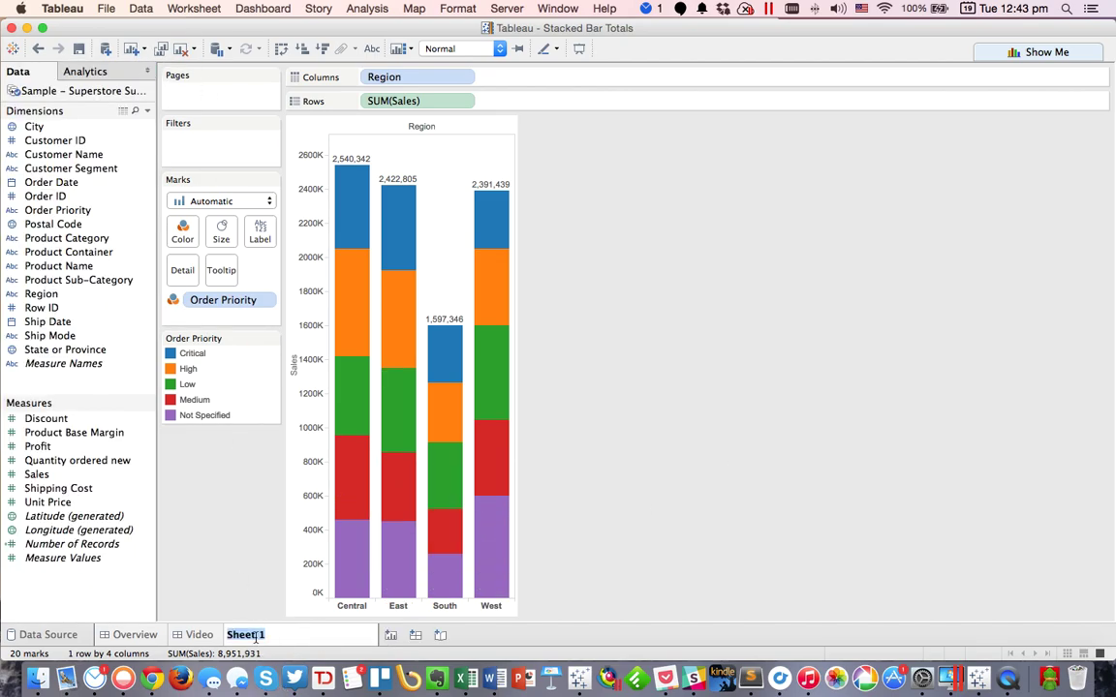
pyautogui.write('Reference Linne')
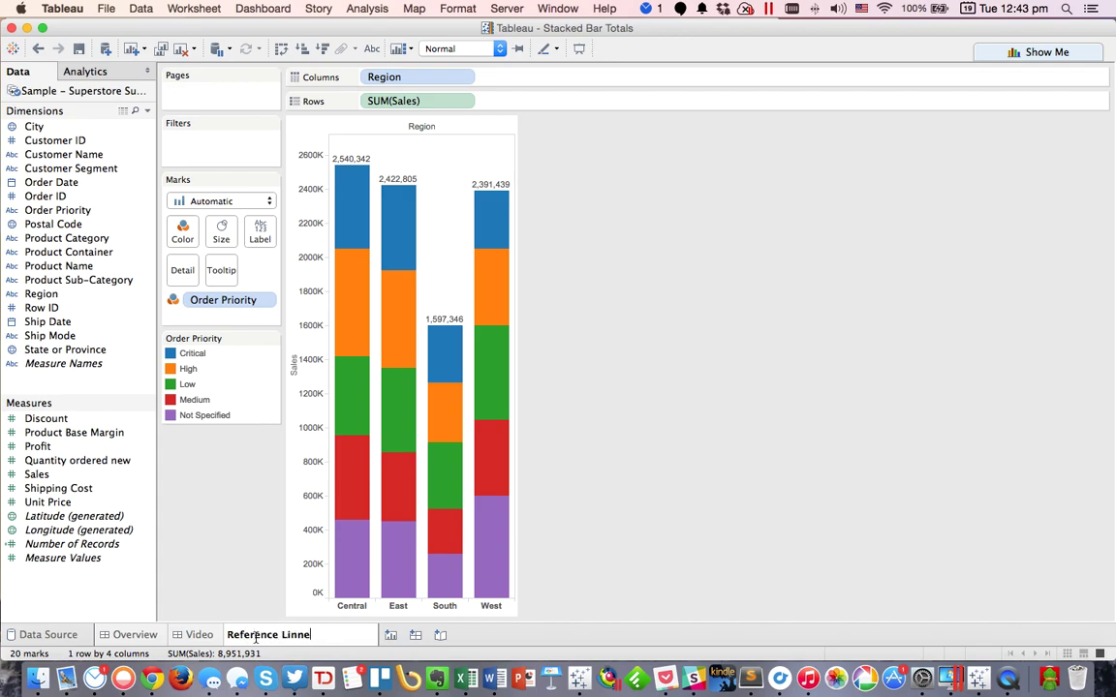
pyautogui.press('BackSpace')
pyautogui.press('BackSpace')
pyautogui.write('e Method')
pyautogui.press('Return')
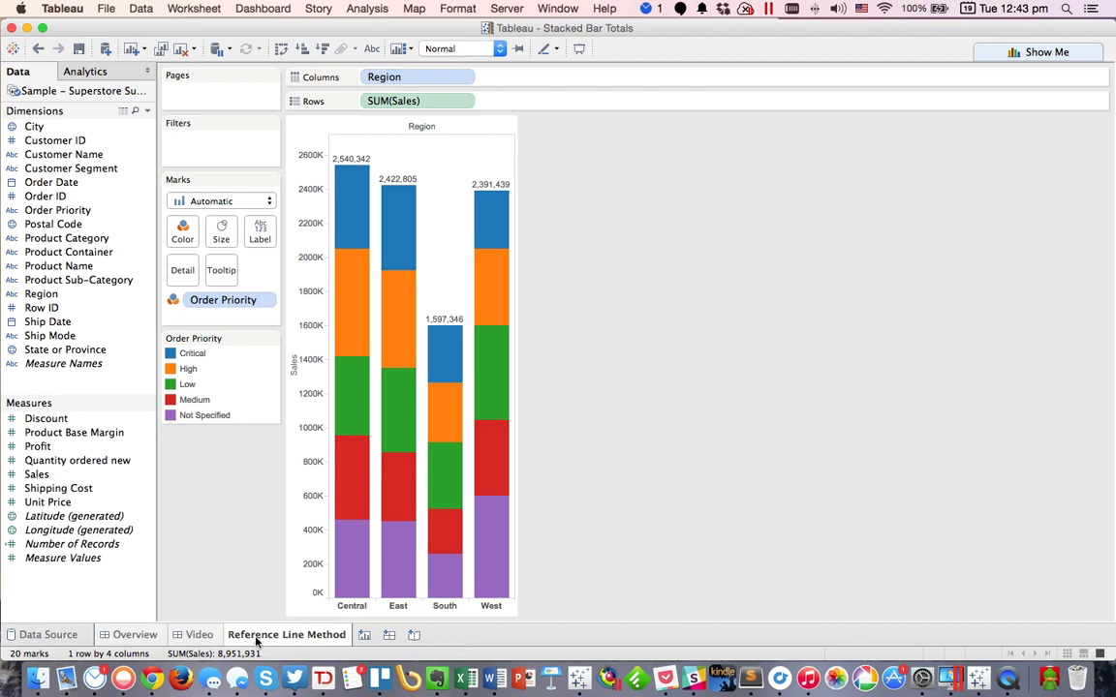
# - On new Sheet 2, plot SUM(Sales) by Region stacked and coloured by Order Priority
pyautogui.click(367, 636)
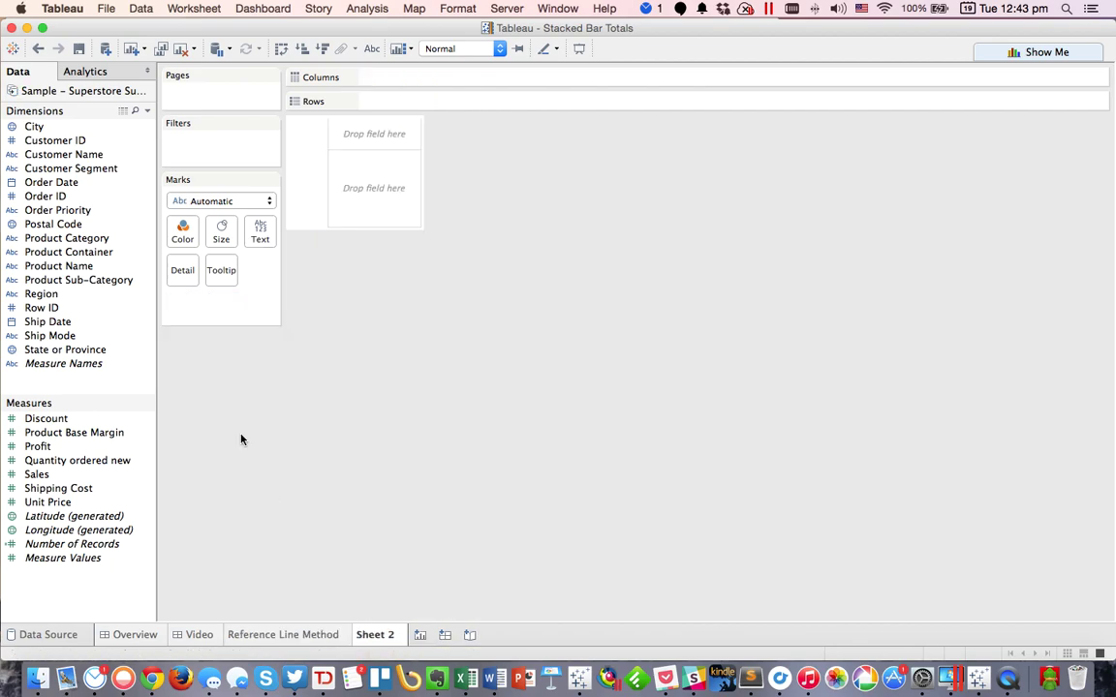
pyautogui.moveTo(44, 294); pyautogui.dragTo(393, 77)
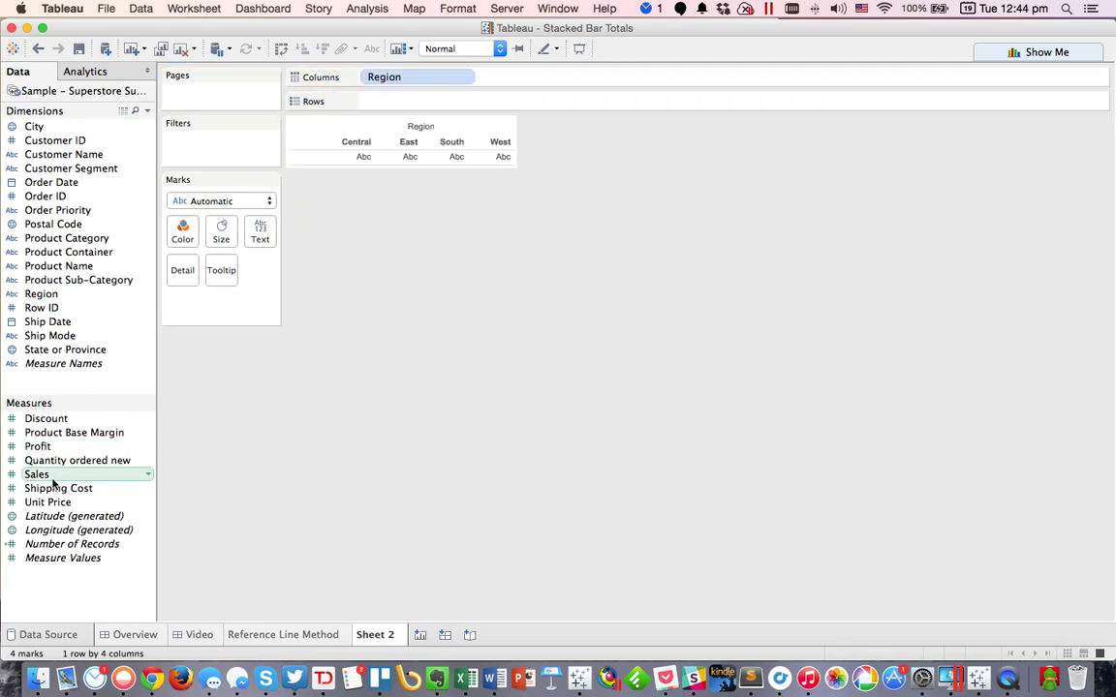
pyautogui.moveTo(48, 444); pyautogui.dragTo(467, 150)
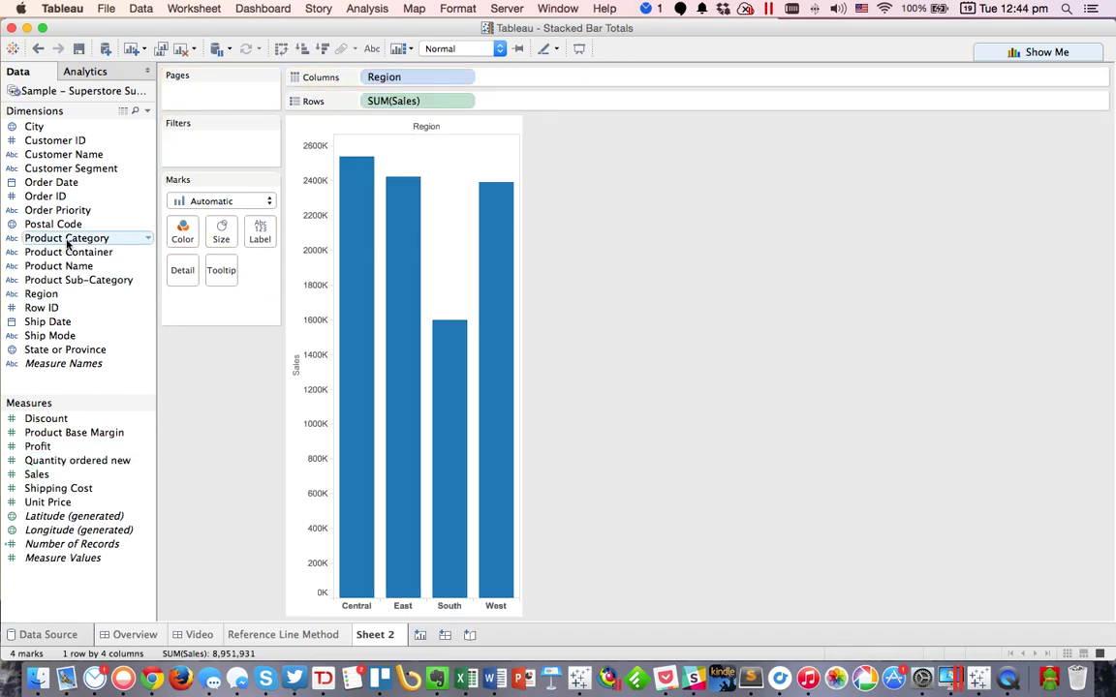
pyautogui.moveTo(66, 210); pyautogui.dragTo(182, 230)
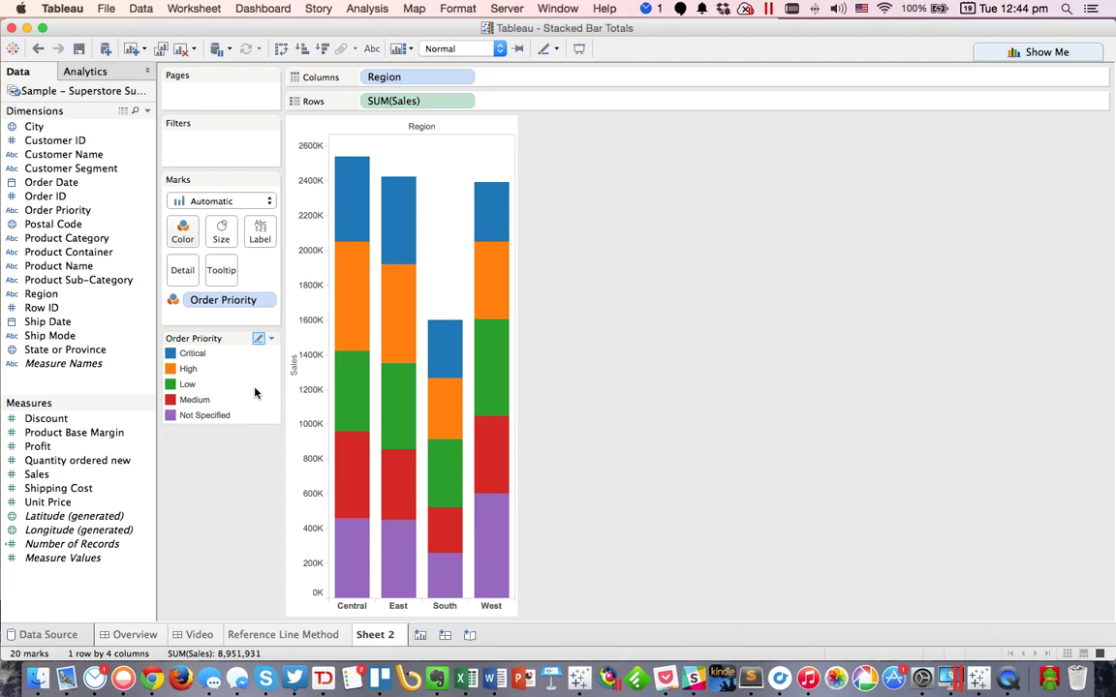
# - Add a second SUM(Sales) to Rows as a dual axis synchronized with the first
pyautogui.moveTo(48, 477); pyautogui.dragTo(620, 102)
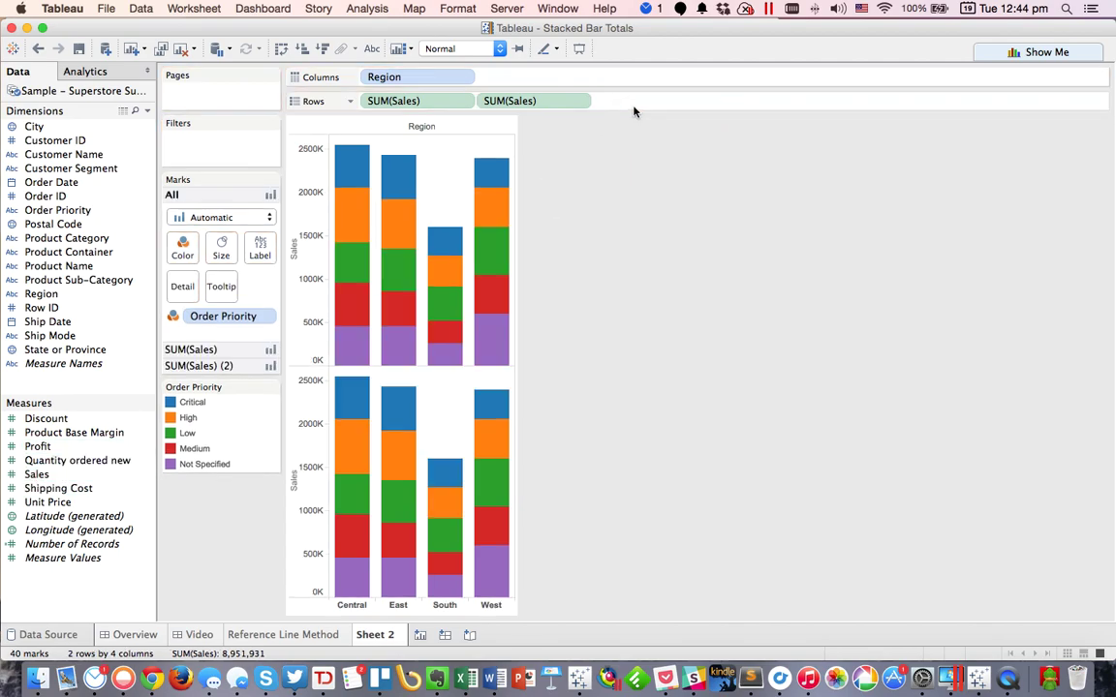
pyautogui.click(578, 101)
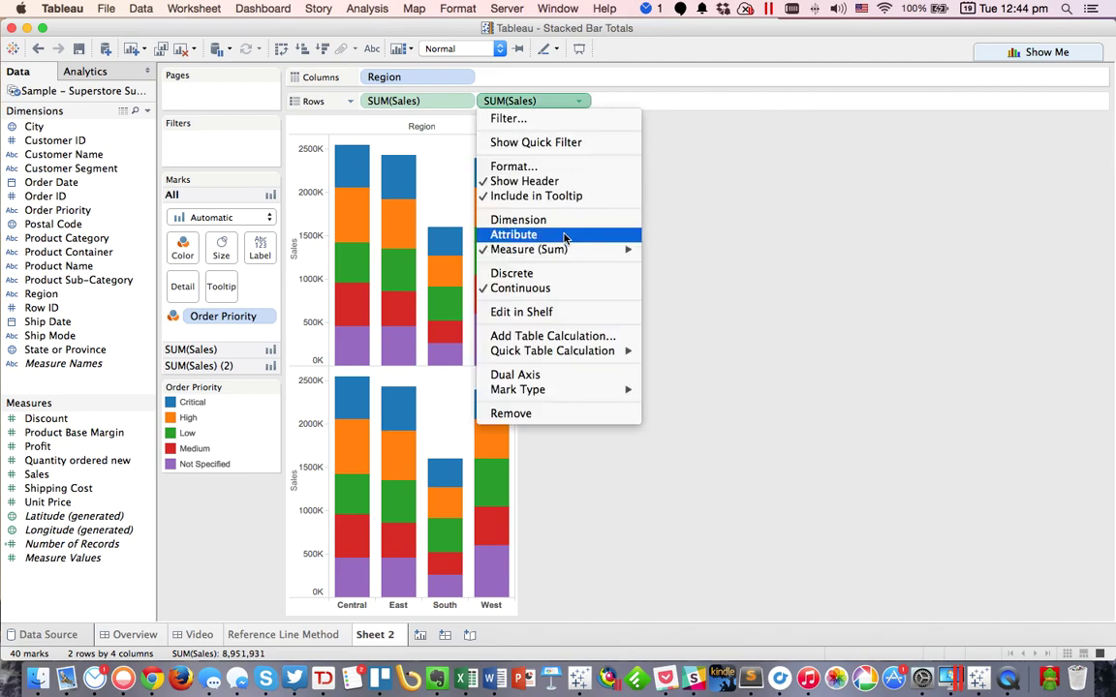
pyautogui.click(552, 375)
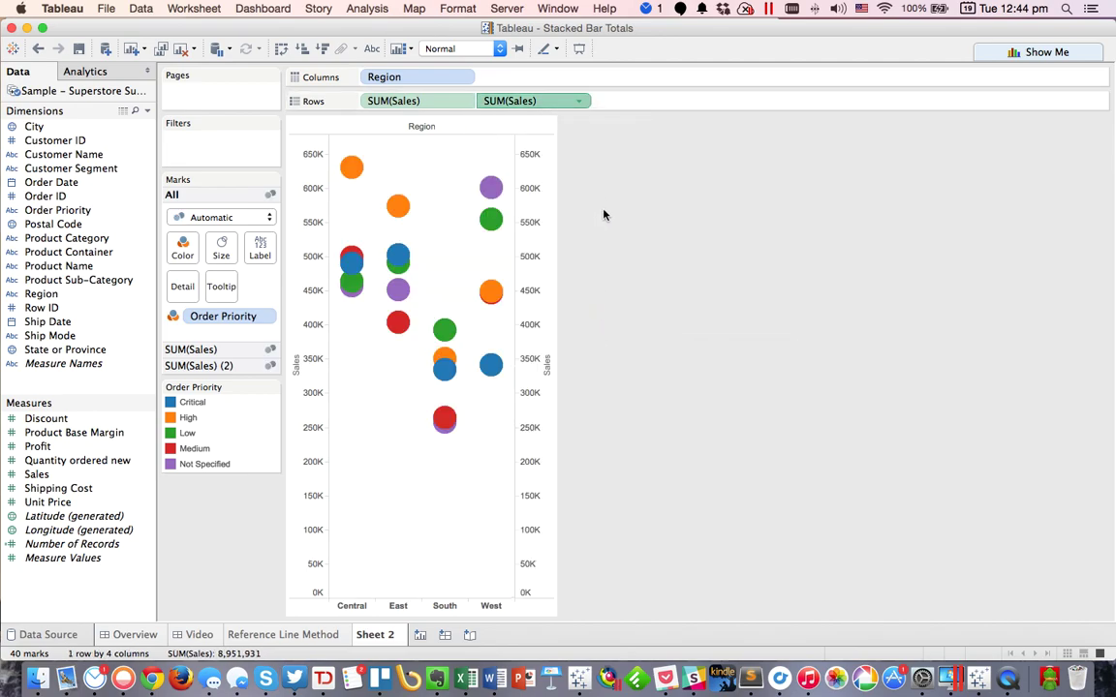
pyautogui.rightClick(544, 205)
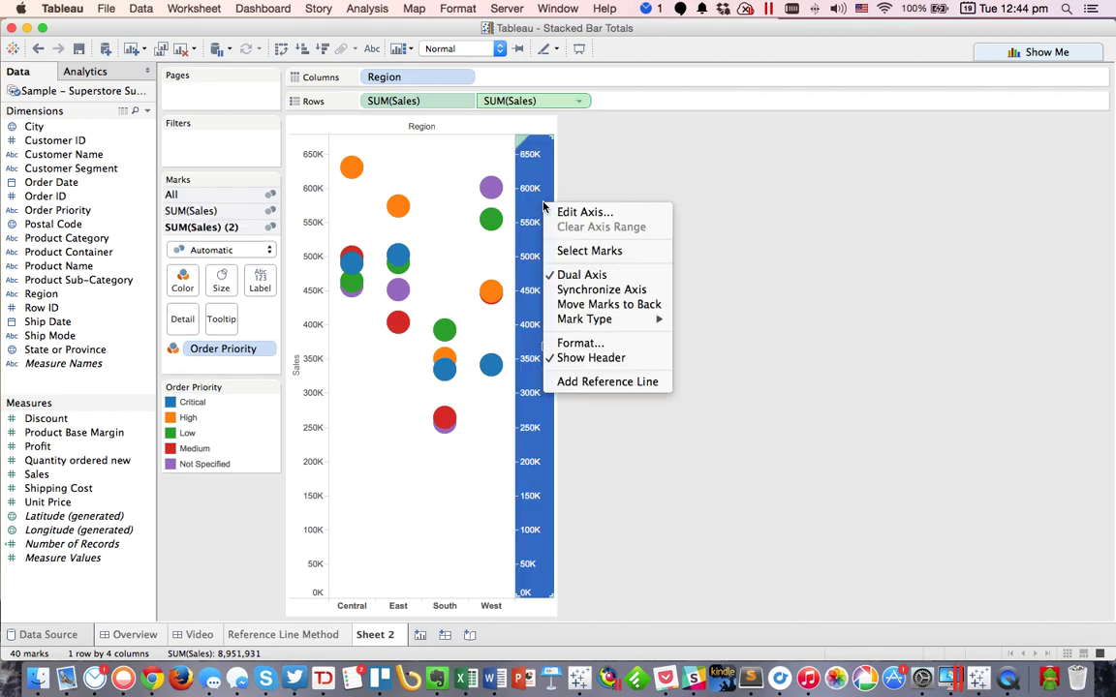
pyautogui.click(574, 291)
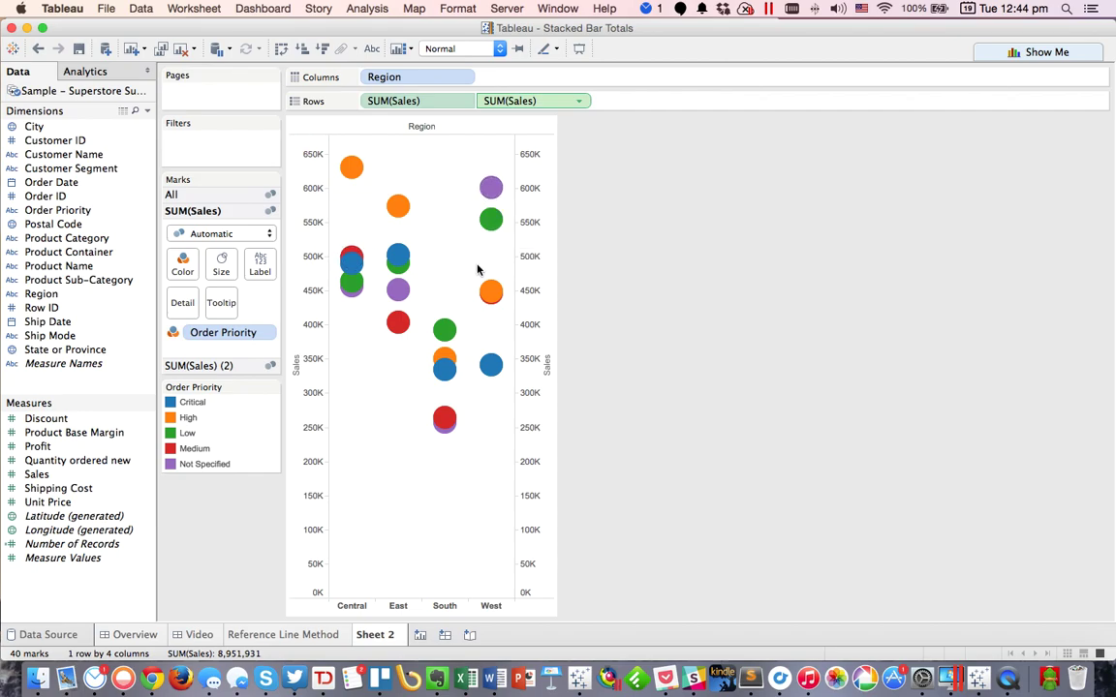
# - Set the first SUM(Sales) to Bar; drop Order Priority from SUM(Sales) (2) and make it Gantt Bar
pyautogui.click(194, 234)
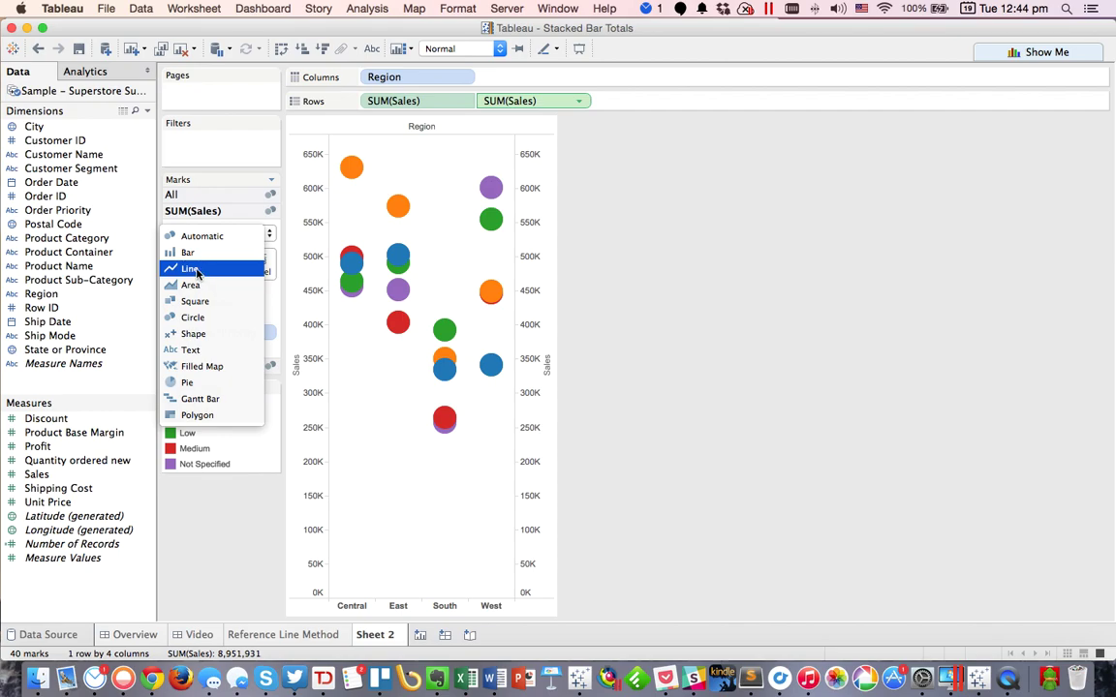
pyautogui.click(184, 252)
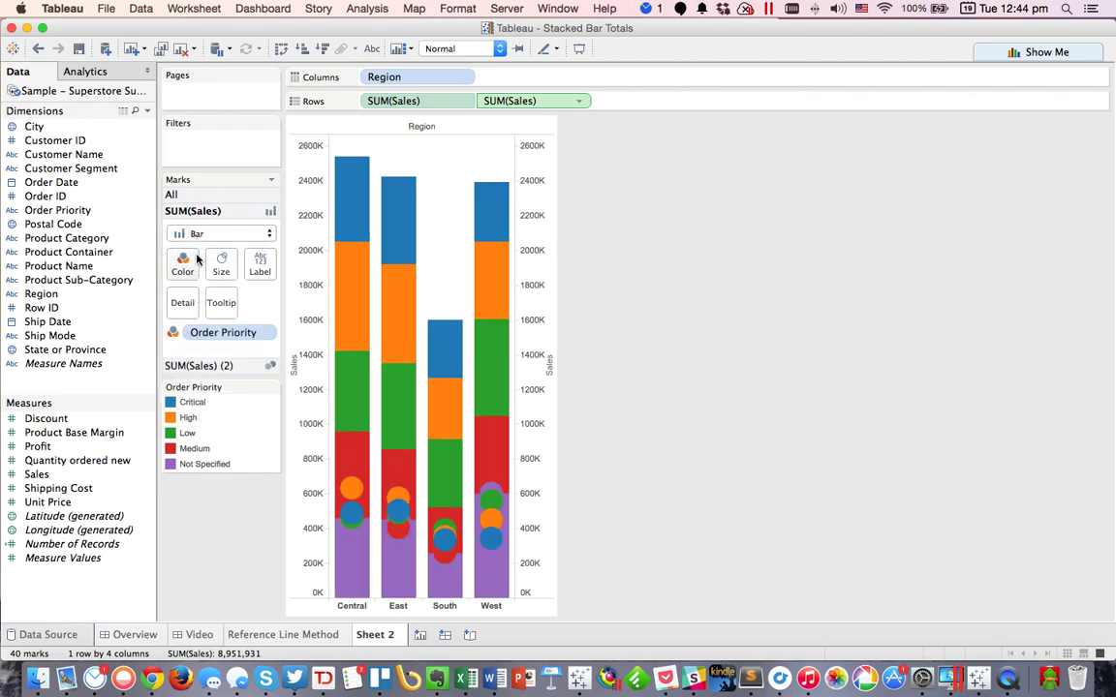
pyautogui.click(215, 367)
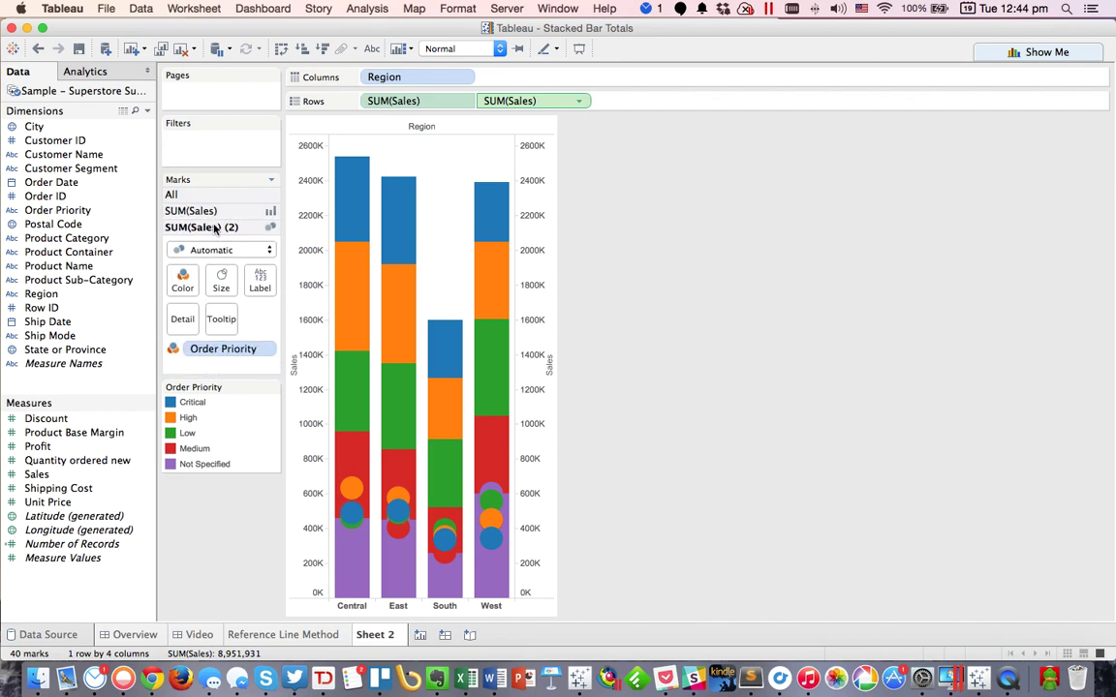
pyautogui.moveTo(207, 349); pyautogui.dragTo(92, 353)
pyautogui.click(215, 251)
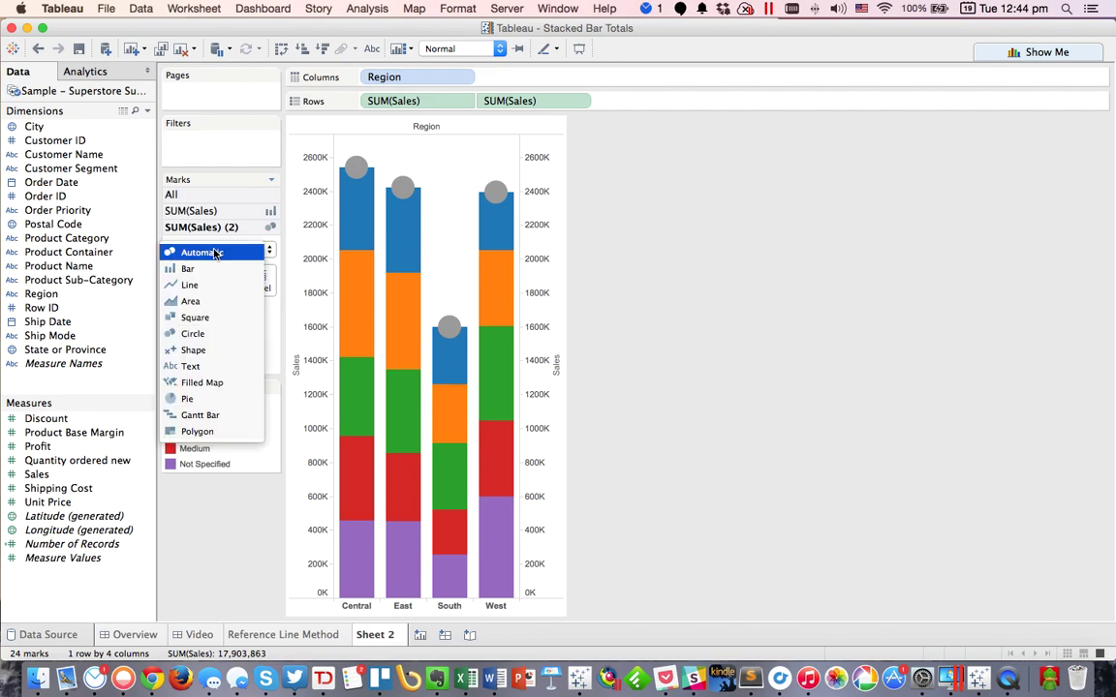
pyautogui.click(205, 416)
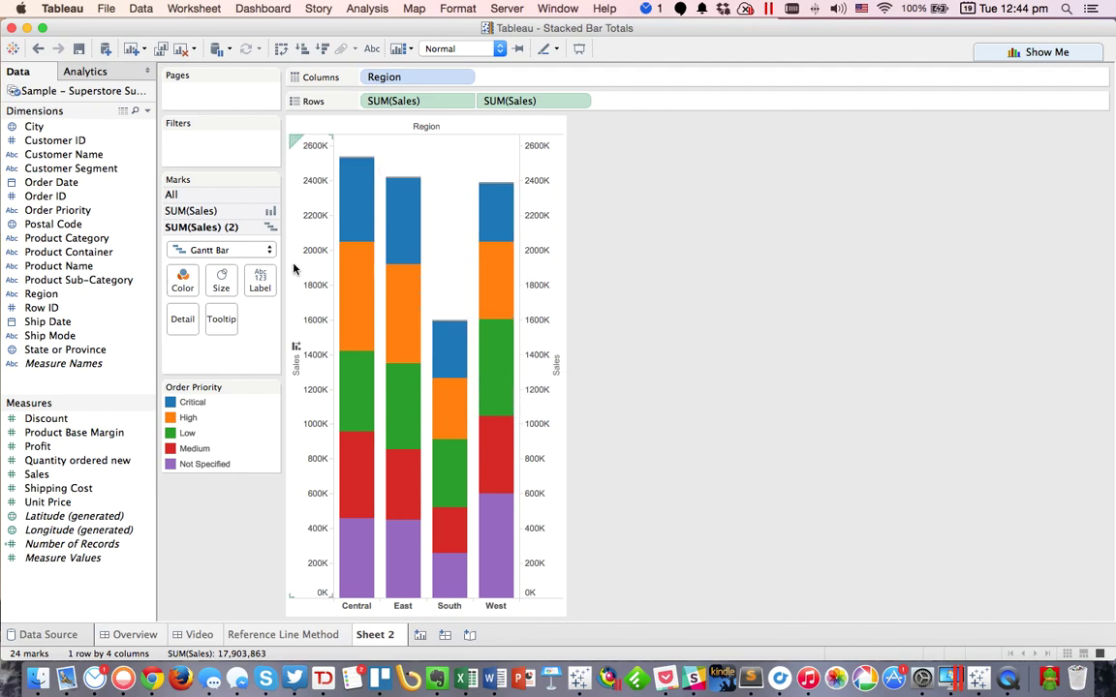
# - Show mark labels on the Gantt marks and set their colour transparency to 0%
pyautogui.click(263, 283)
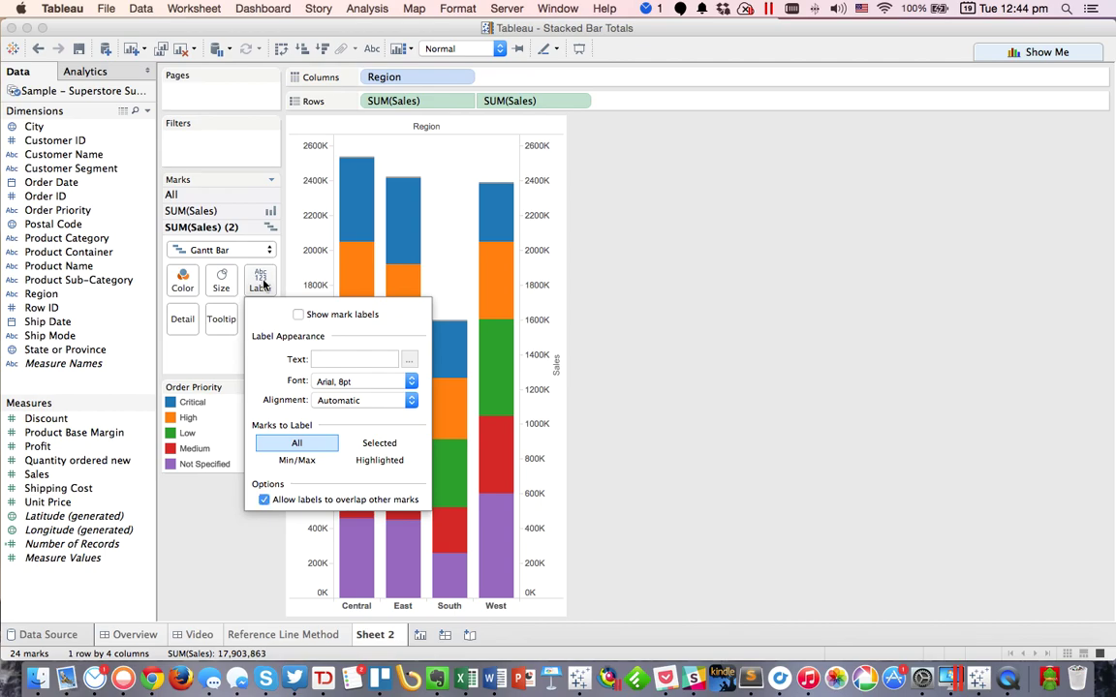
pyautogui.click(301, 316)
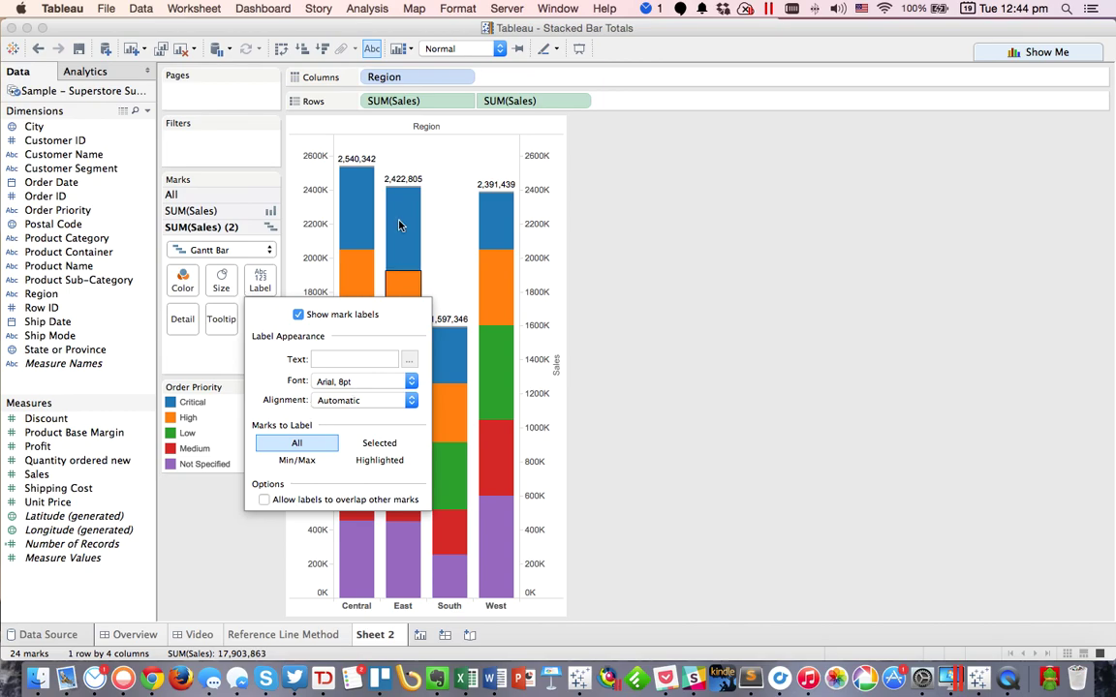
pyautogui.moveTo(395, 195)
pyautogui.click(183, 283)
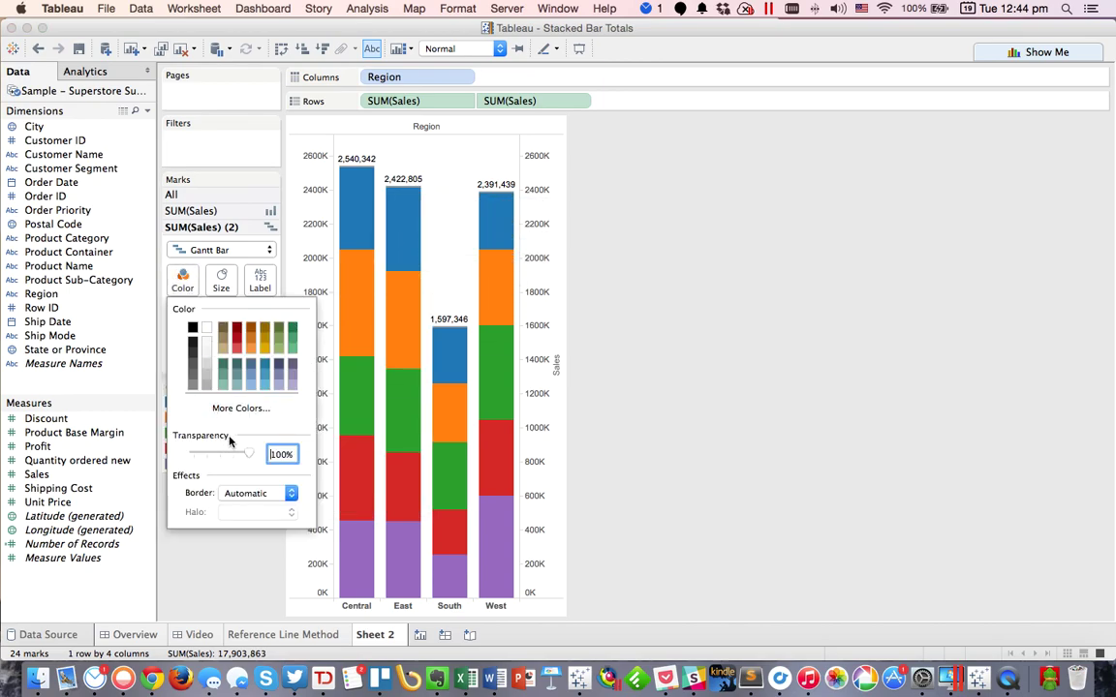
pyautogui.moveTo(248, 456); pyautogui.dragTo(187, 455)
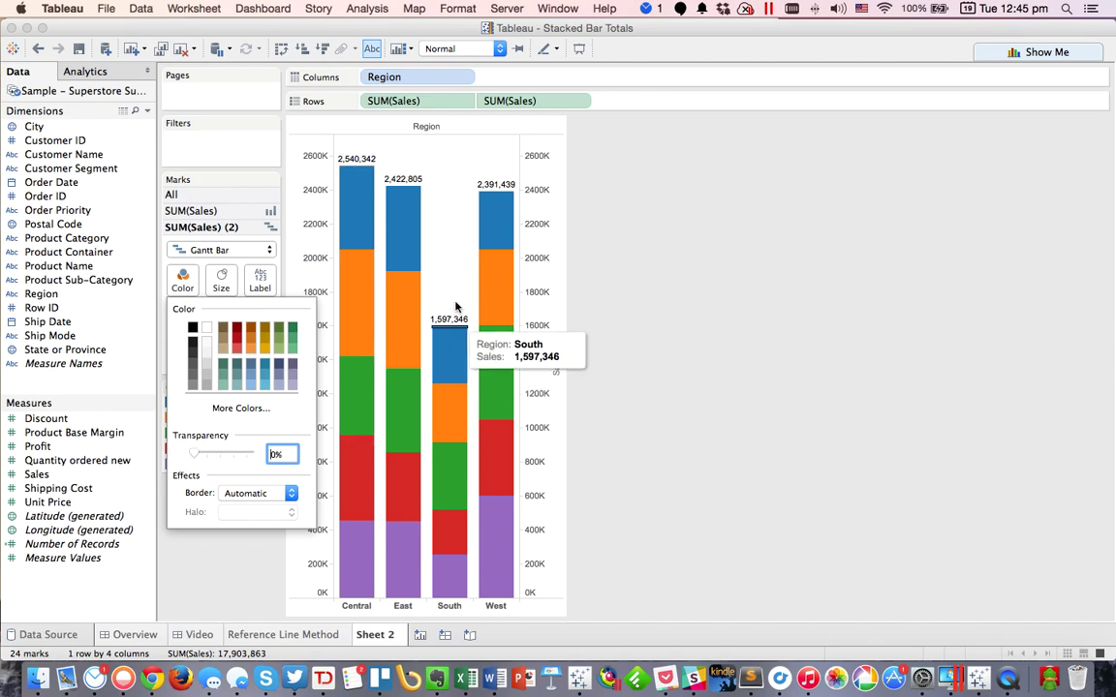
pyautogui.click(448, 215)
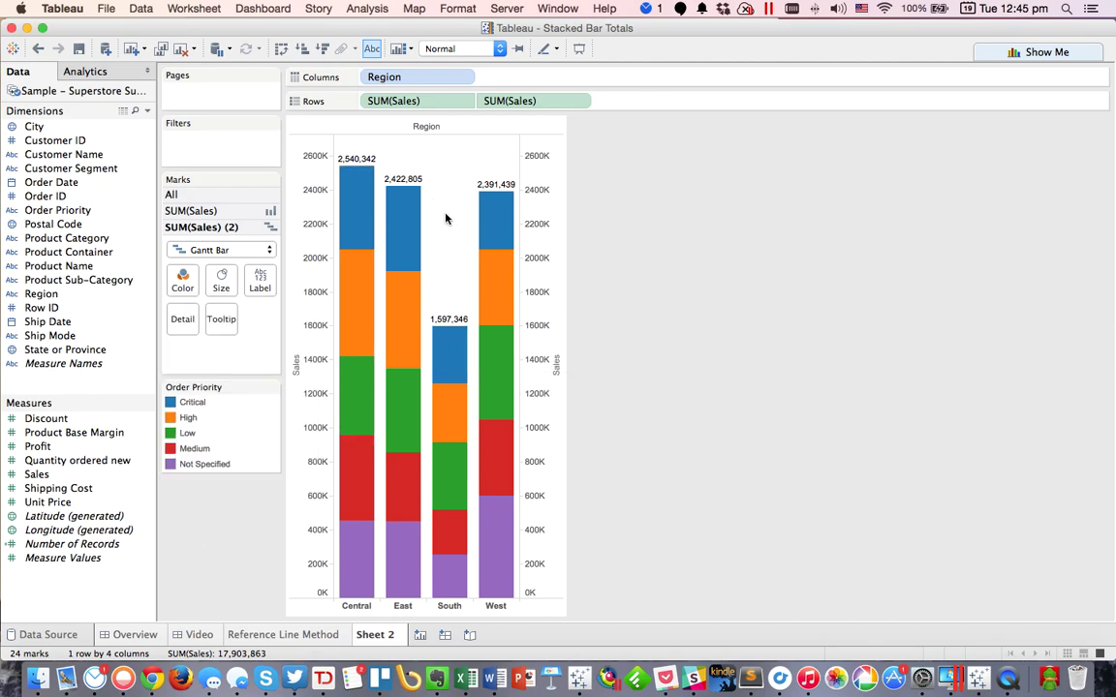
# - Hide the right Sales axis by turning off Show Header
pyautogui.rightClick(545, 273)
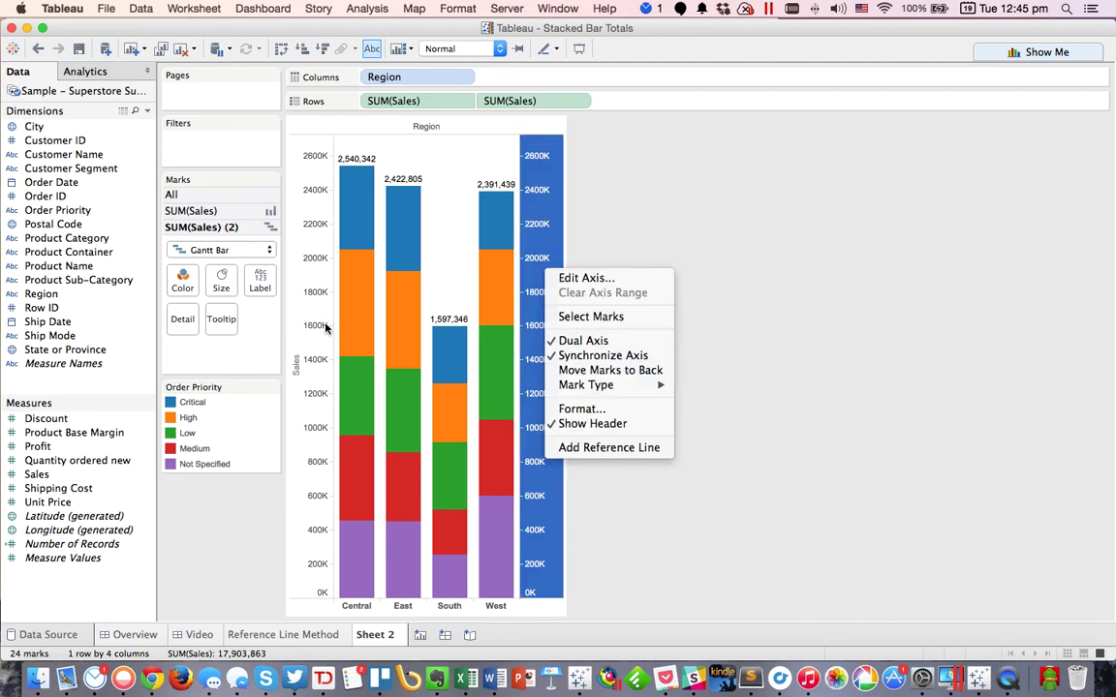
pyautogui.click(600, 423)
pyautogui.click(700, 344)
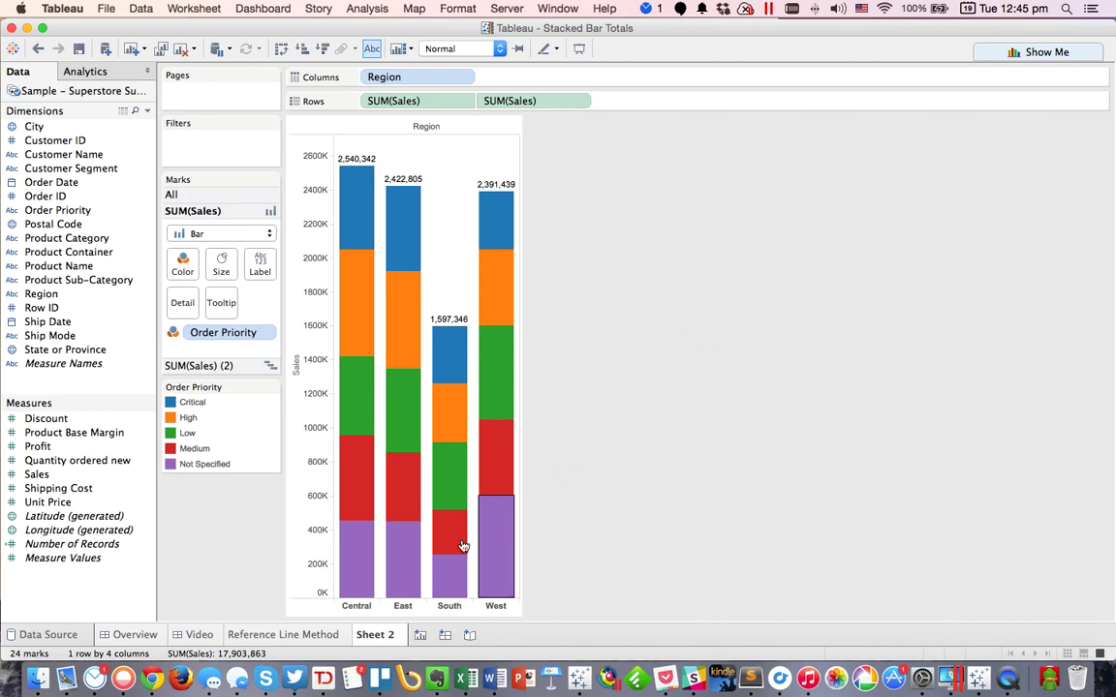
# - Rename Sheet 2 to 'Gantt Bar Method' and switch to QuickTime Player
pyautogui.doubleClick(387, 635)
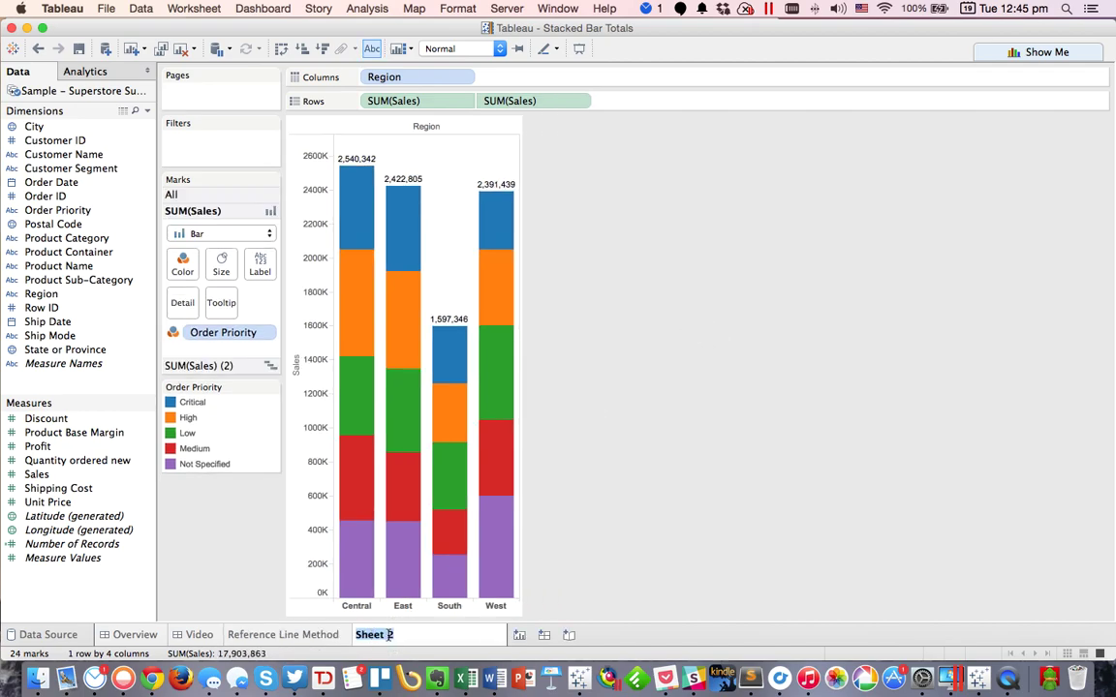
pyautogui.write('Gantt Bar Method')
pyautogui.press('Return')
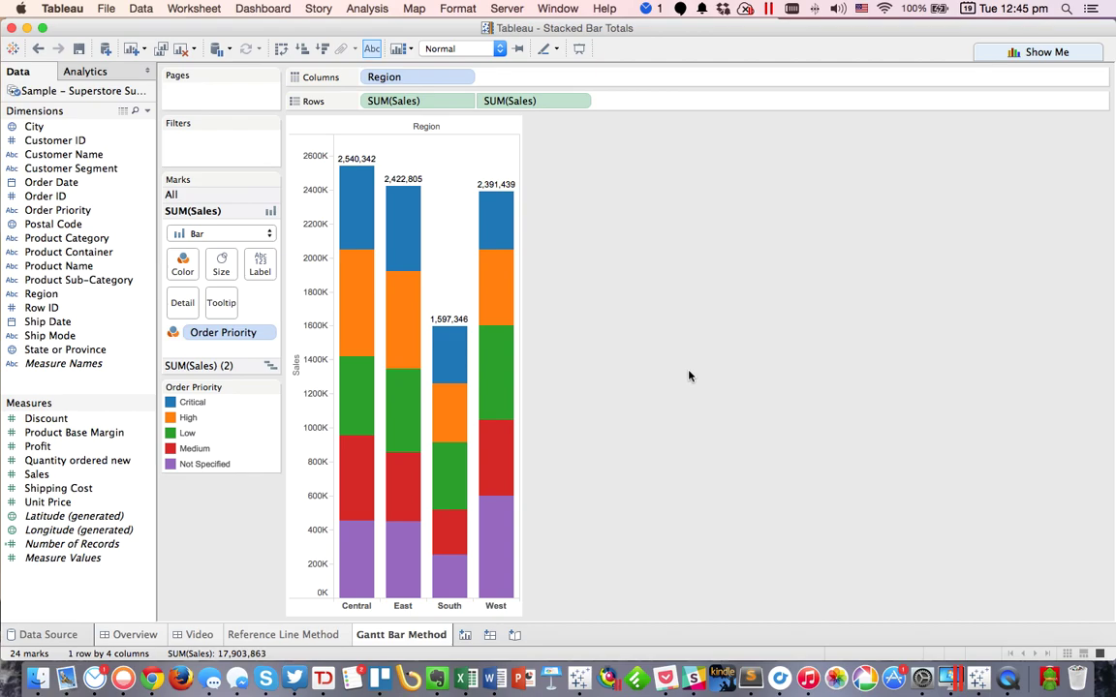
pyautogui.click(1007, 678)
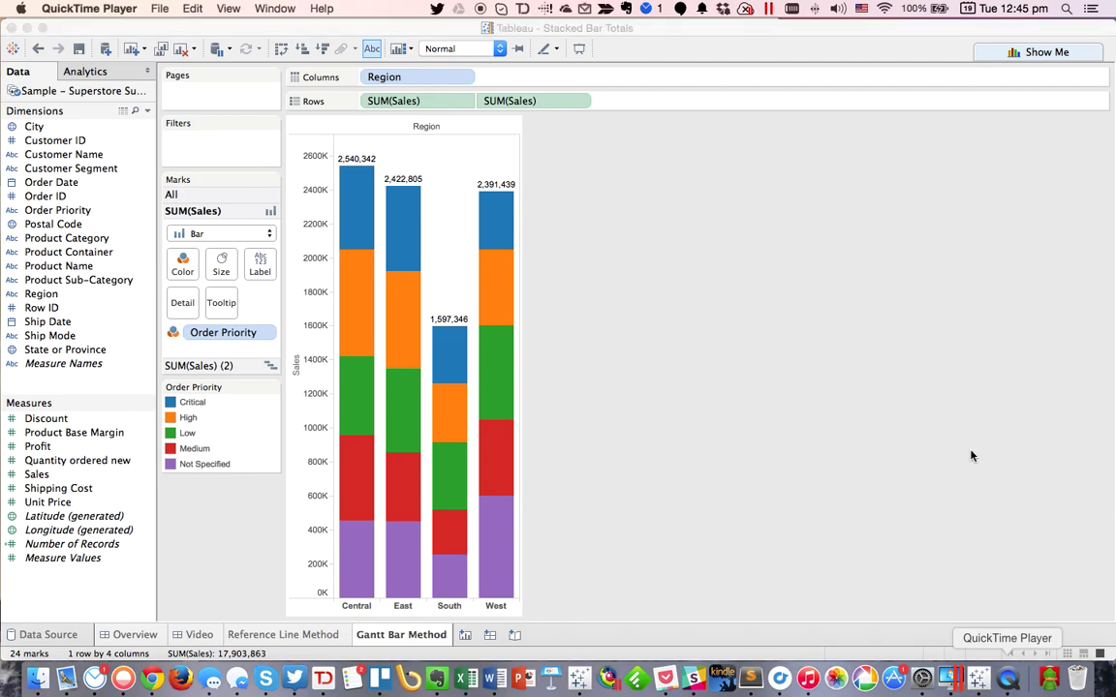